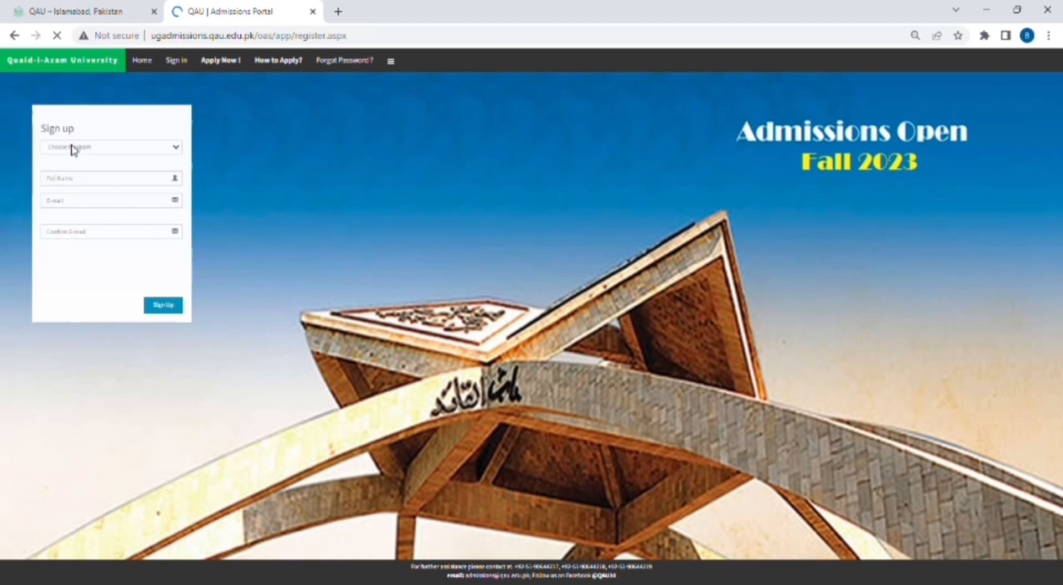
# - Select BS/LLB (Morning) Programme as the programme to apply for
pyautogui.click(173, 151)
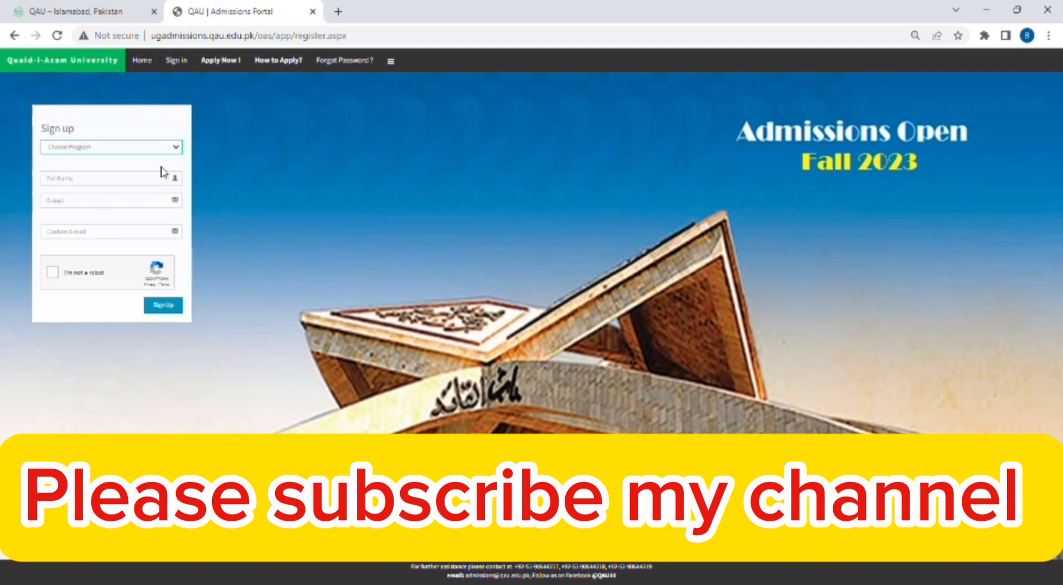
pyautogui.click(224, 193)
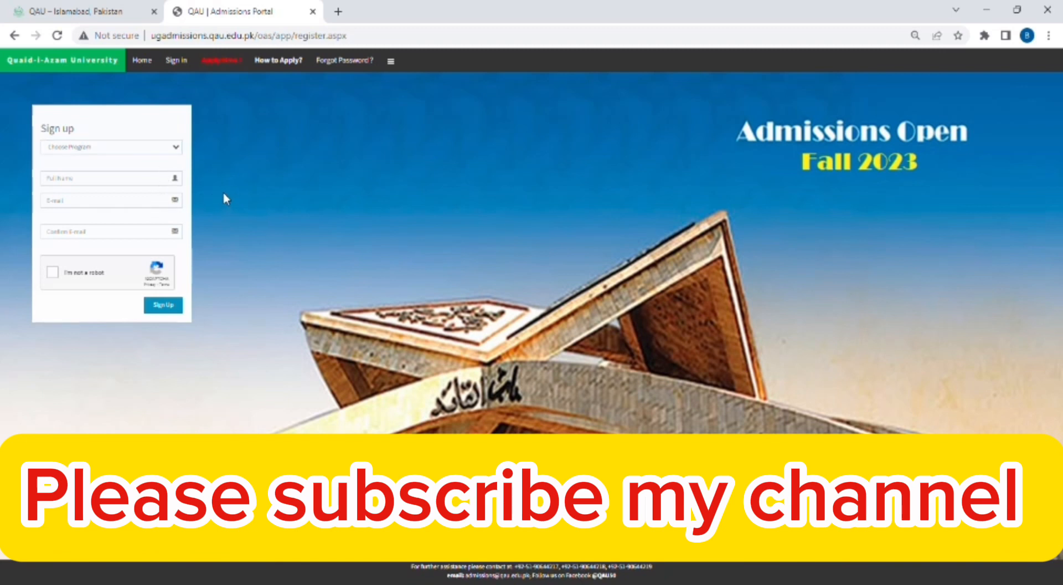
pyautogui.click(177, 153)
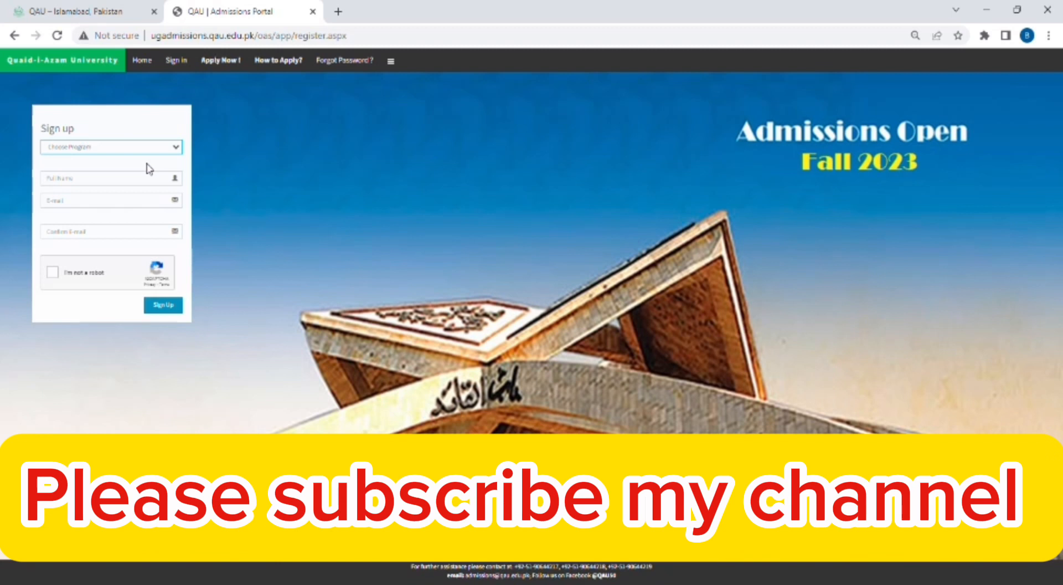
pyautogui.click(146, 165)
# - Enter the applicant's full name and e-mail twice, pass the robot check, and submit sign-up
pyautogui.click(141, 180)
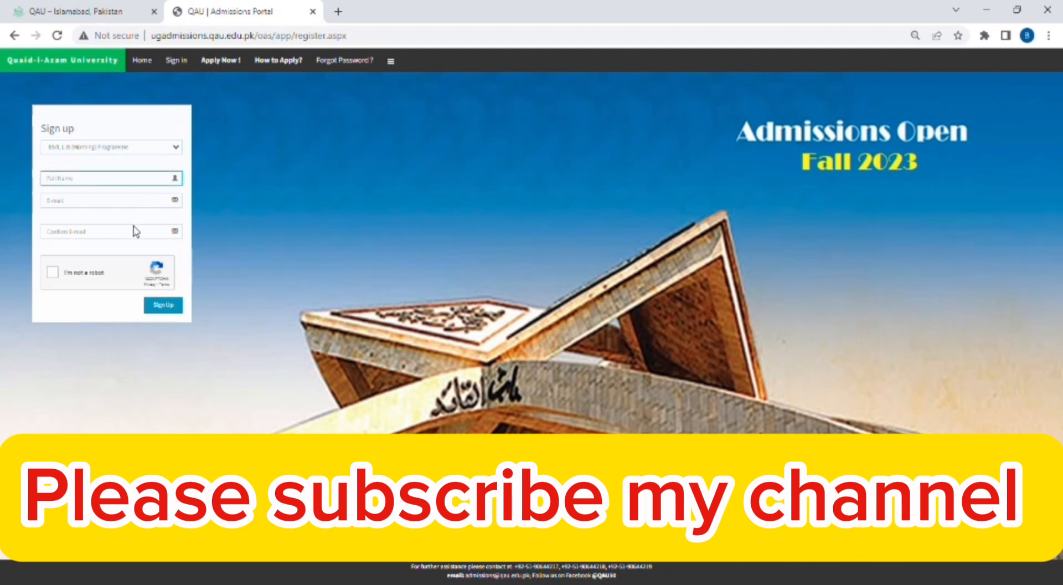
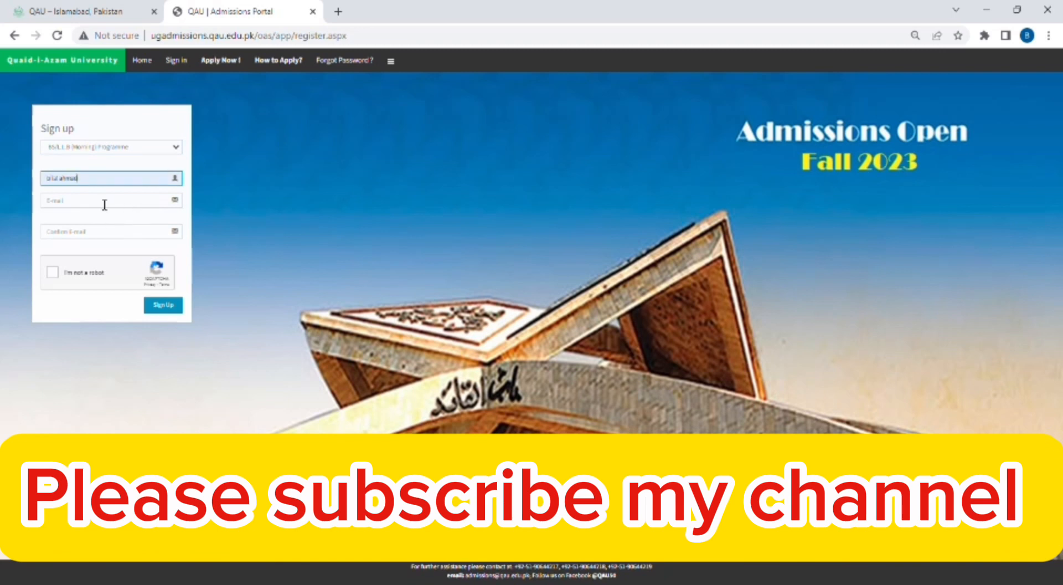
pyautogui.click(104, 205)
pyautogui.hotkey('ctrl', 'v')
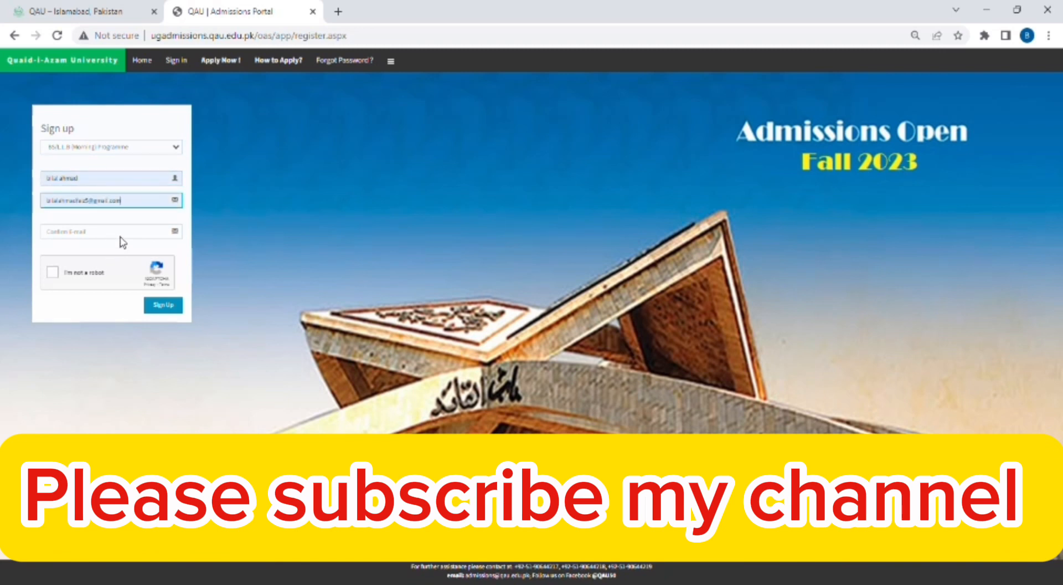
pyautogui.click(62, 229)
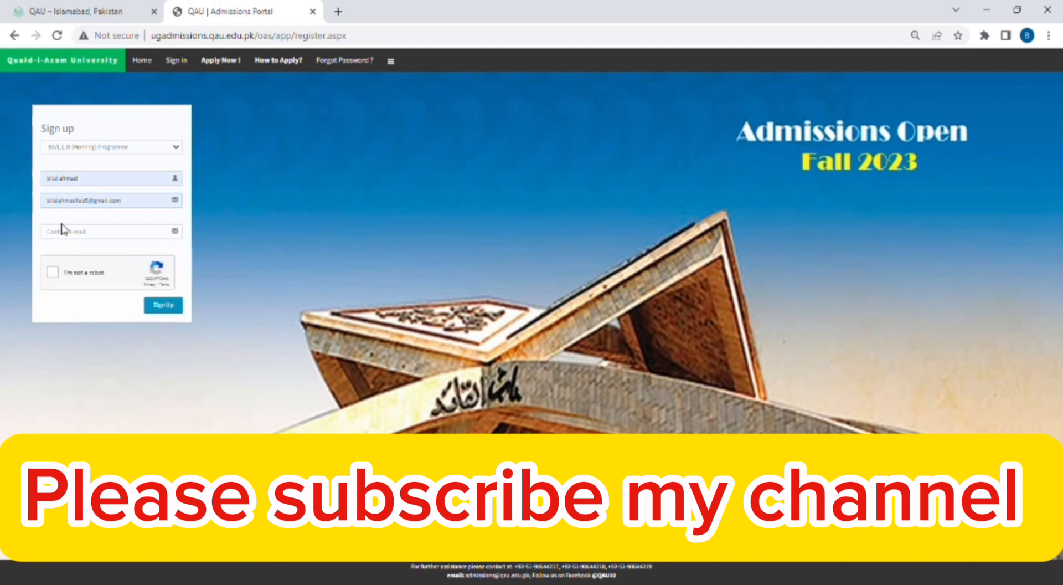
pyautogui.click(75, 233)
pyautogui.hotkey('ctrl', 'v')
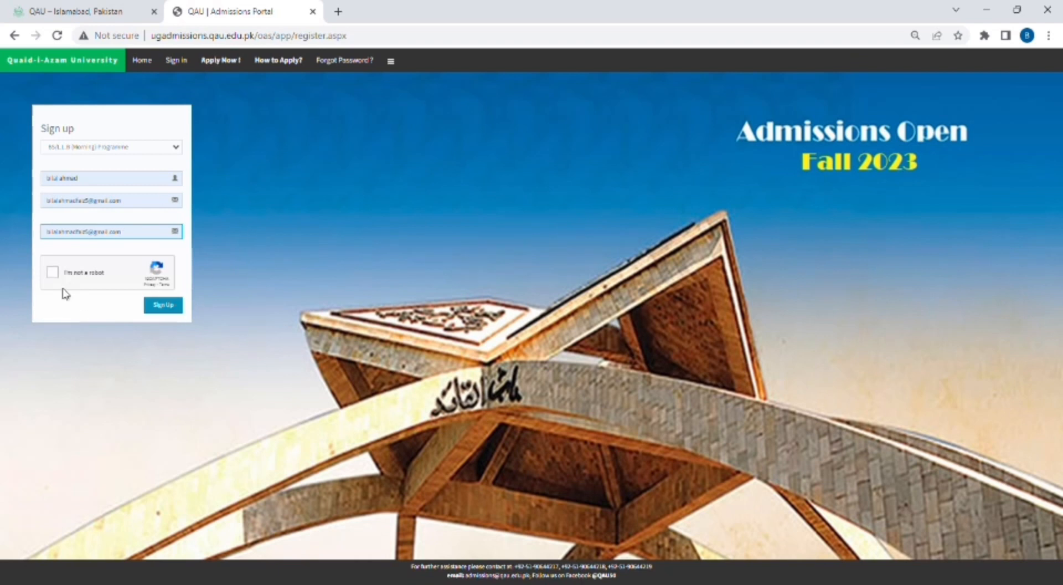
pyautogui.click(53, 273)
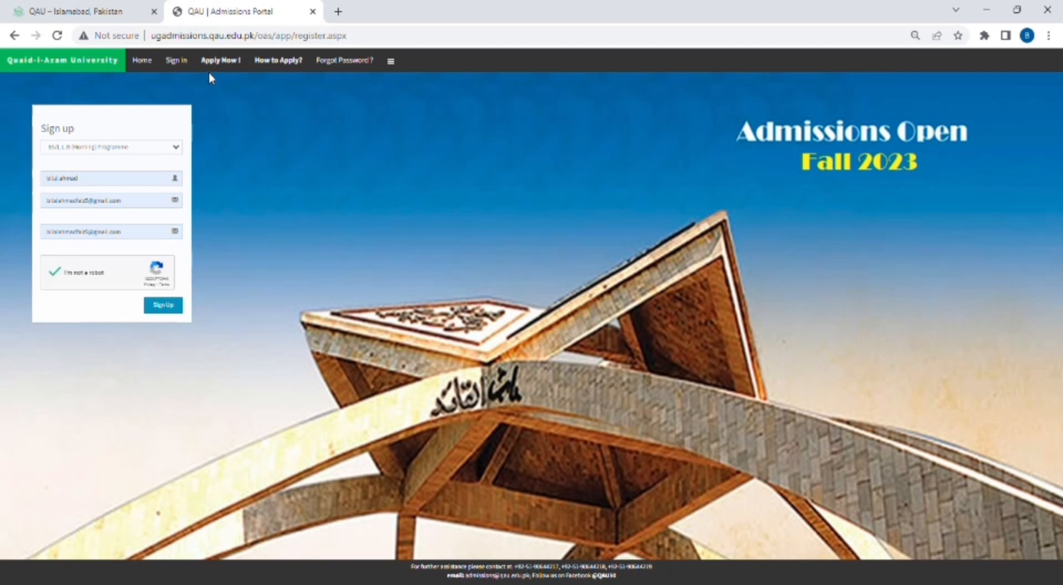
pyautogui.click(174, 310)
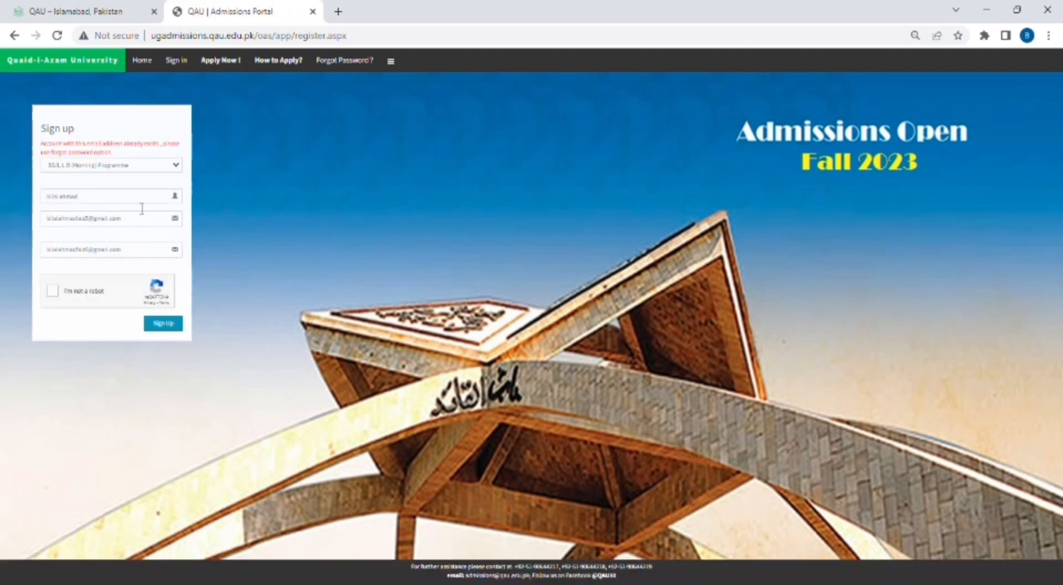
# - Switch to the sign-in page, enter the login ID and password, and sign in
pyautogui.click(172, 72)
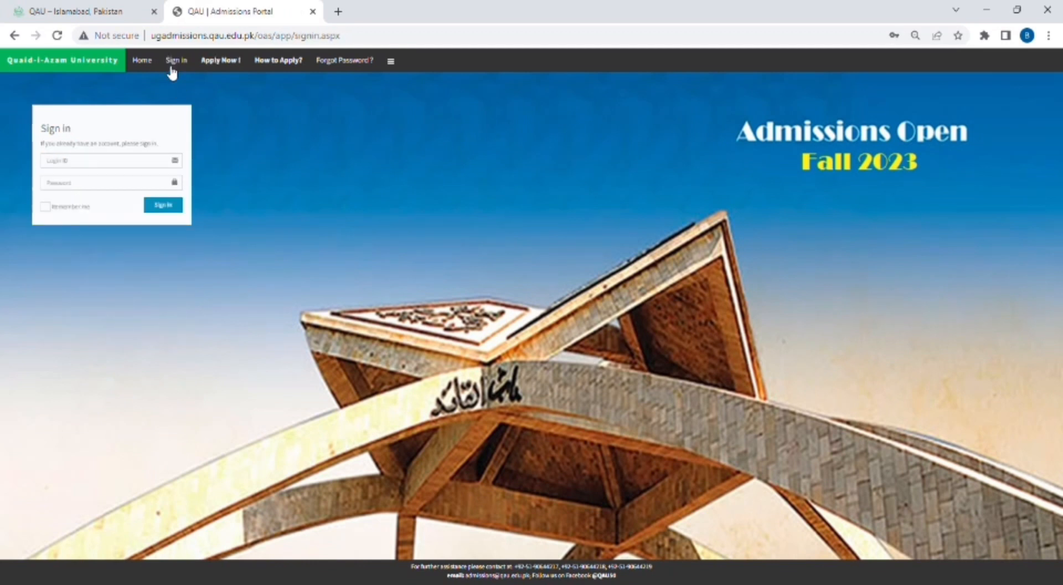
pyautogui.click(78, 162)
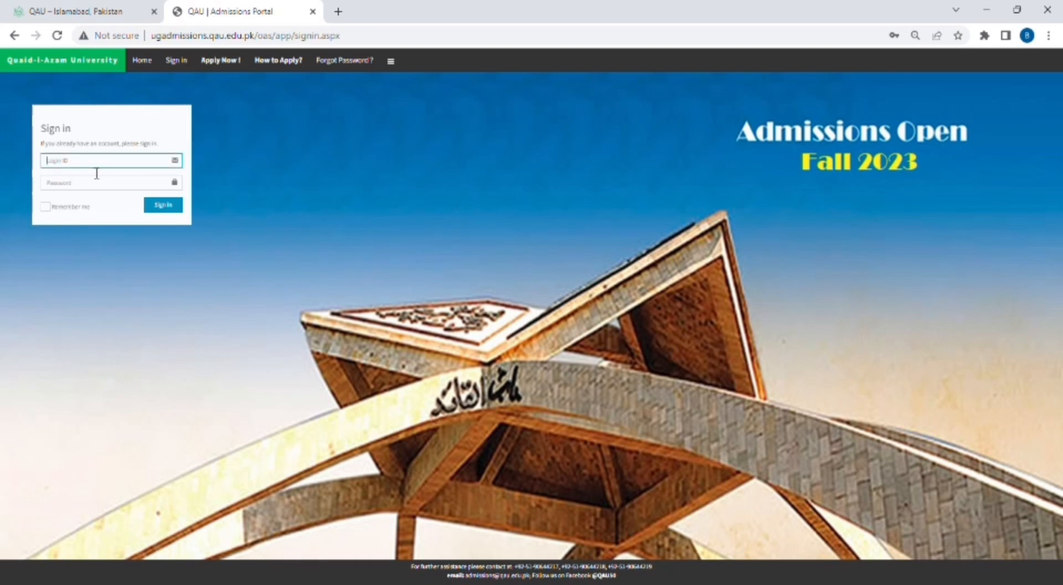
pyautogui.click(165, 205)
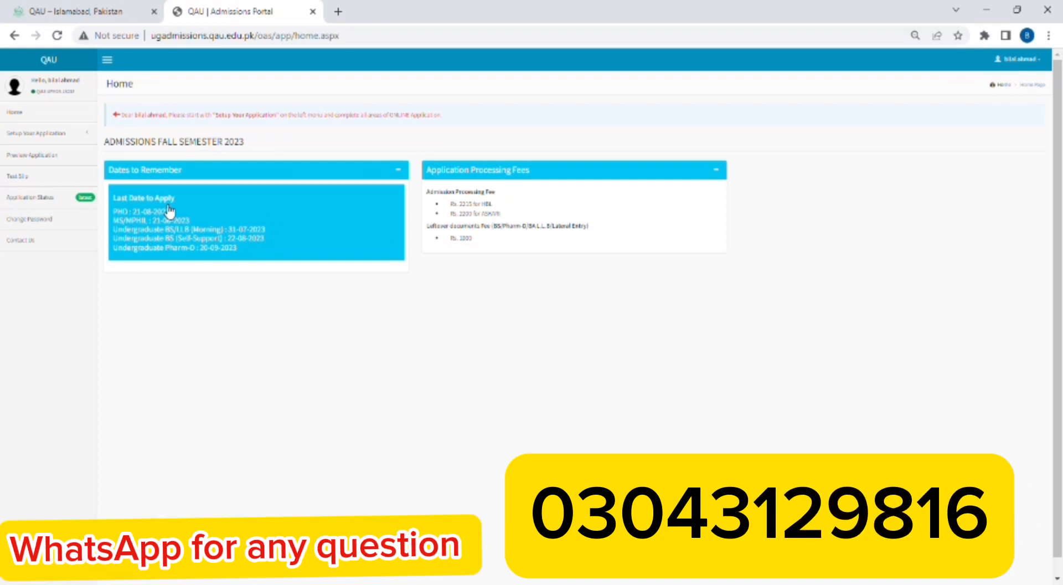
# - Expand Setup Your Application in the sidebar and open Programme Choices
pyautogui.click(50, 135)
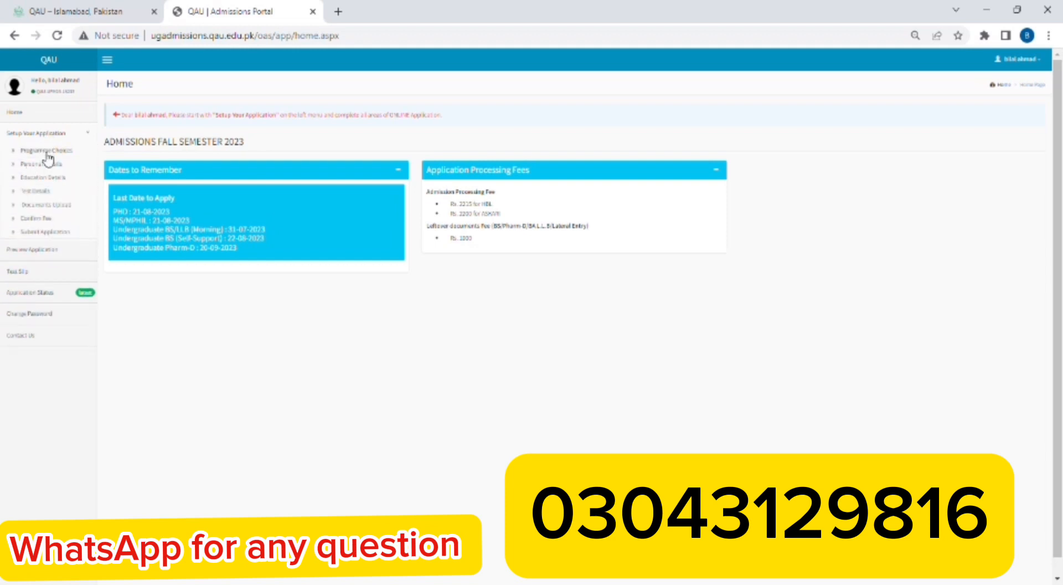
pyautogui.click(48, 154)
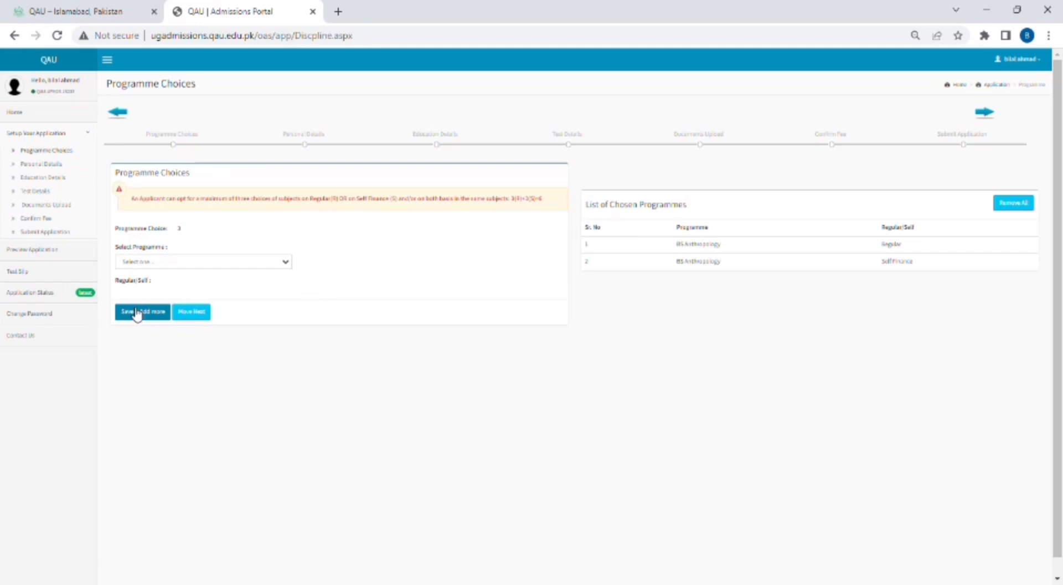
# - Add BS Biochemistry on Regular basis as a programme choice, with browser zoom reset to 100%
pyautogui.click(146, 262)
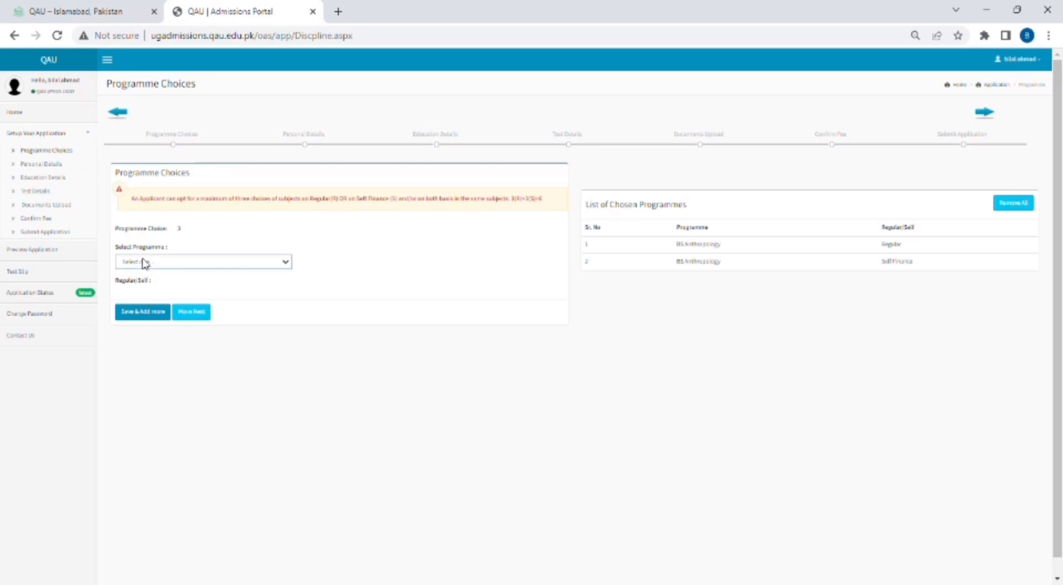
pyautogui.click(137, 301)
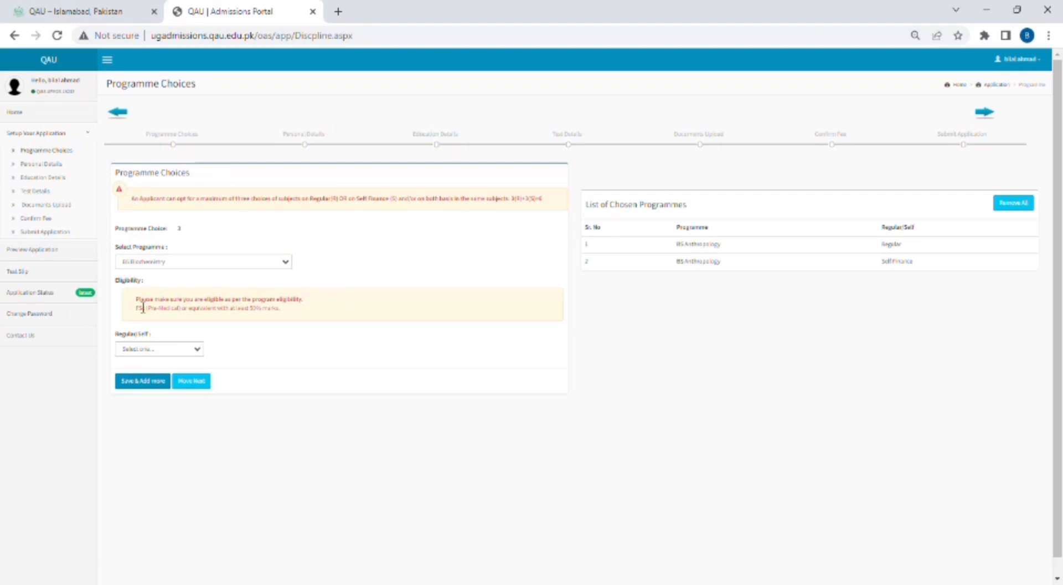
pyautogui.click(139, 350)
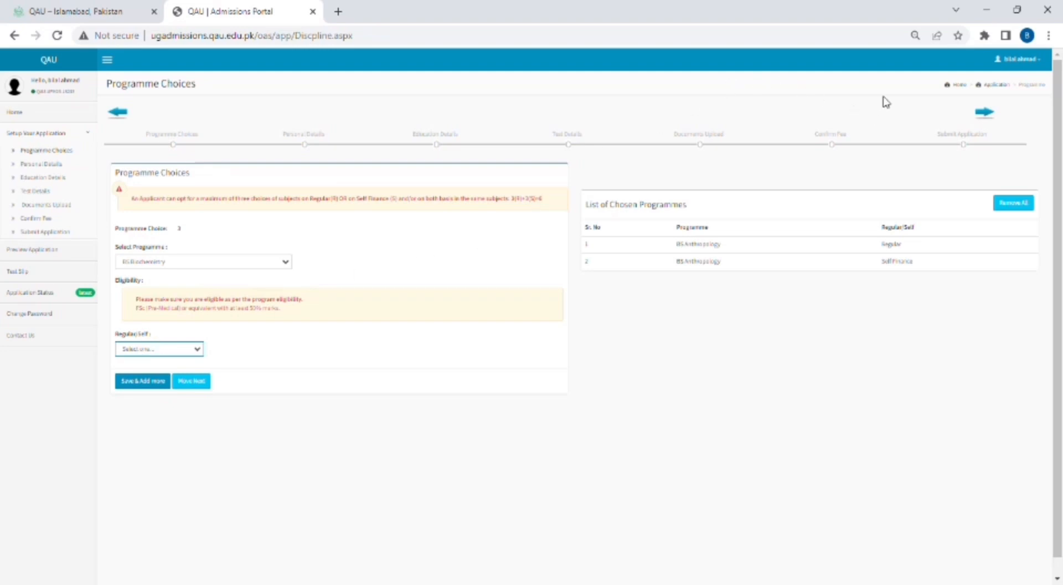
pyautogui.click(917, 37)
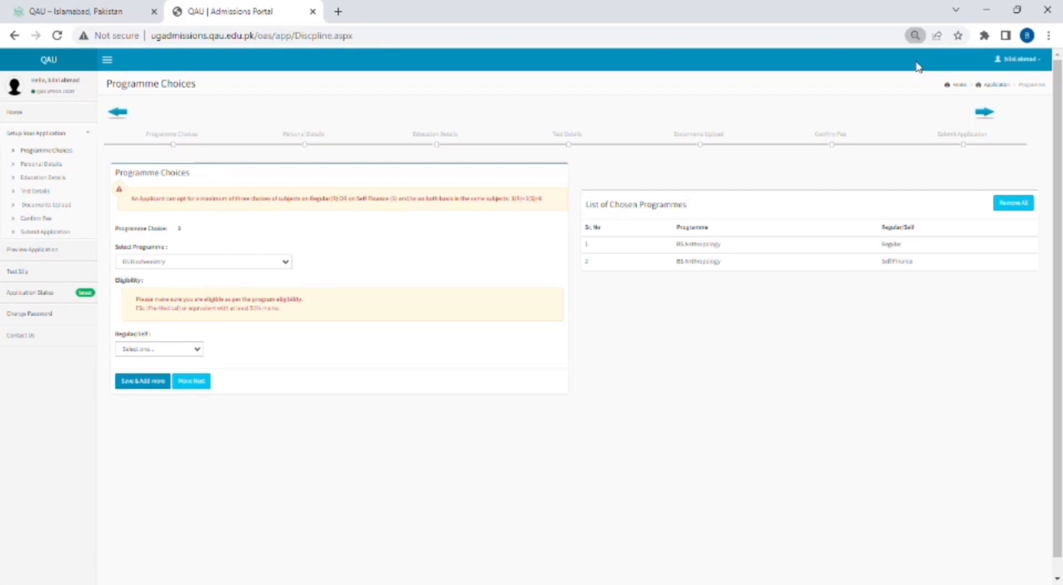
pyautogui.click(956, 64)
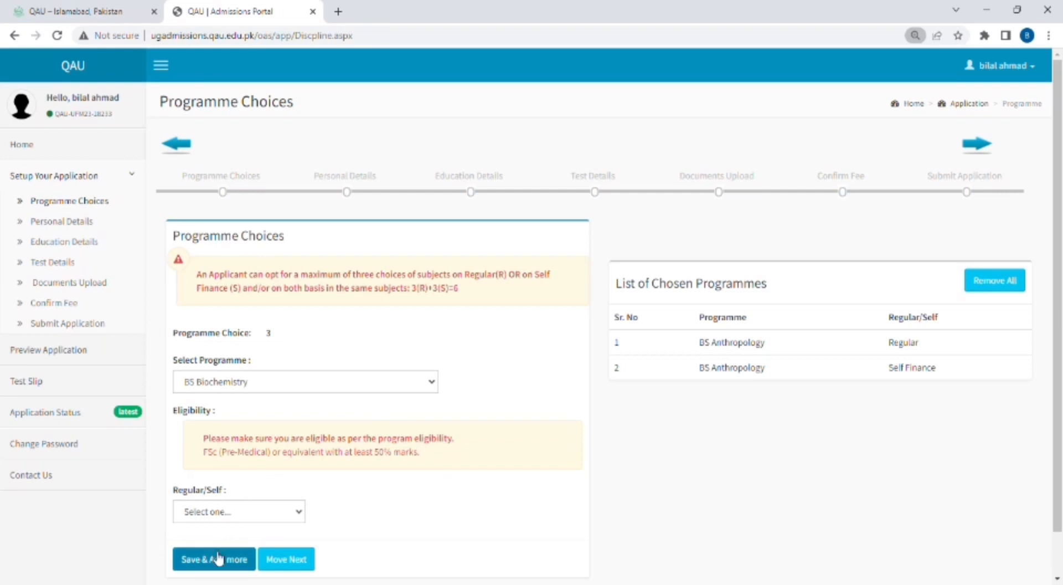
pyautogui.click(295, 514)
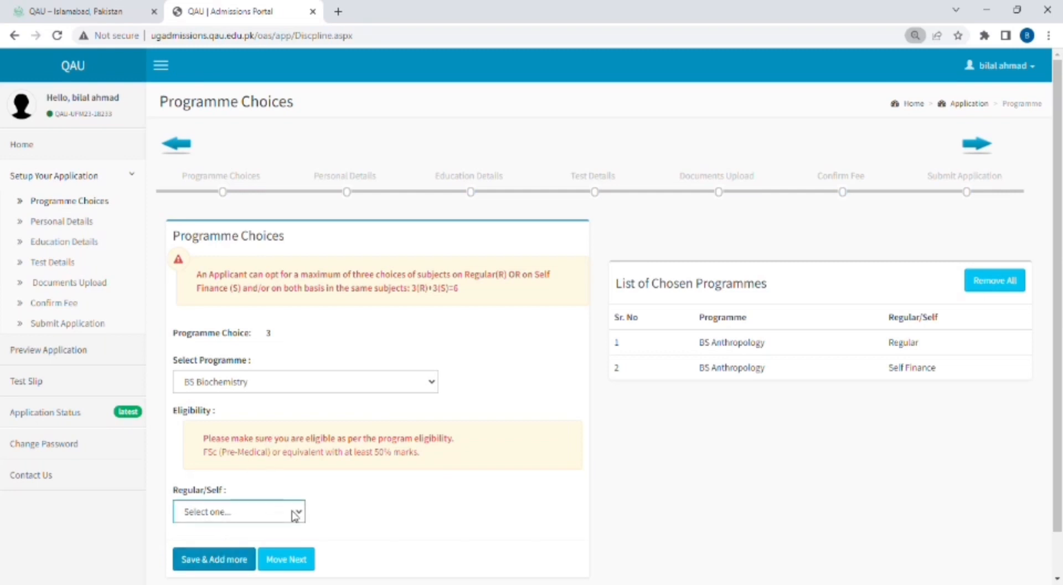
pyautogui.press('Down')
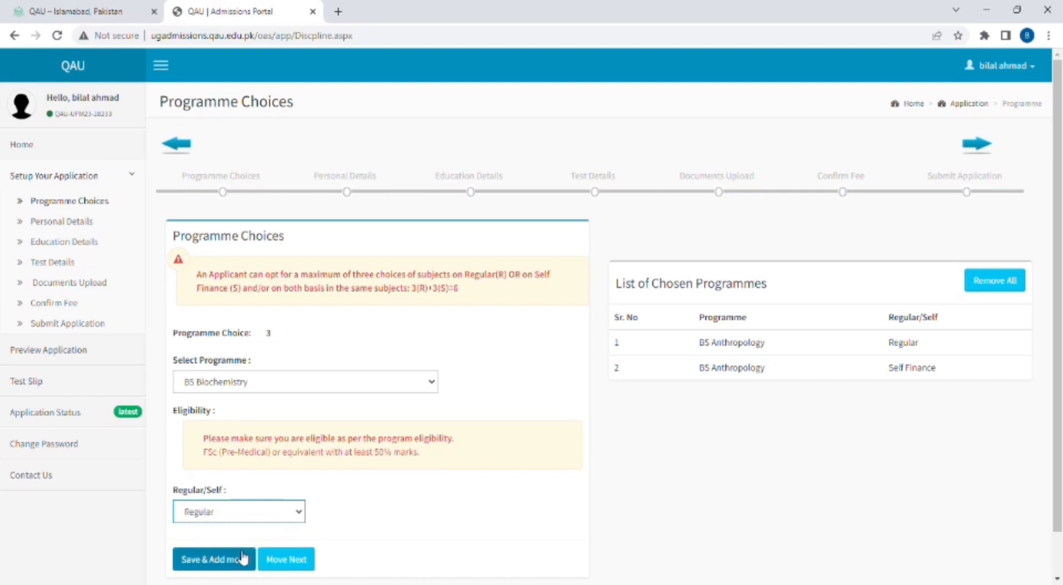
pyautogui.click(232, 560)
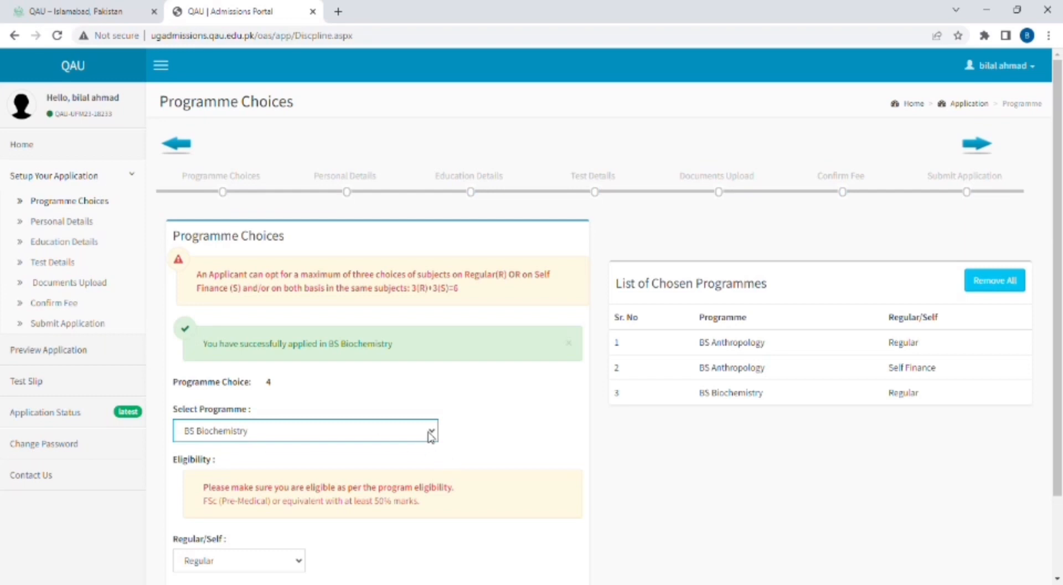
# - Add BS Biochemistry again on Self Finance basis
pyautogui.click(293, 560)
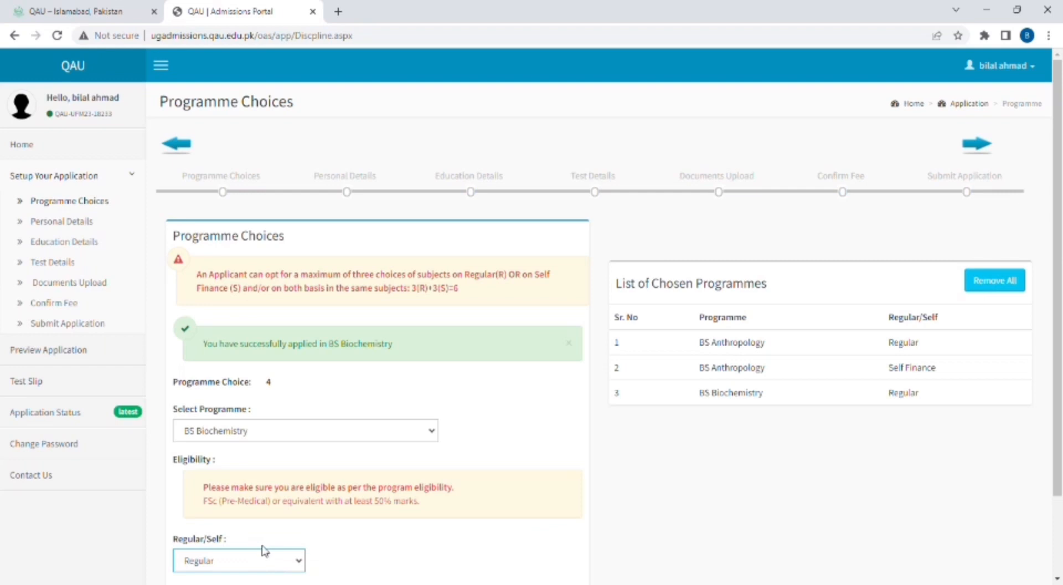
pyautogui.press('Down')
pyautogui.scroll(-2, 423, 443)
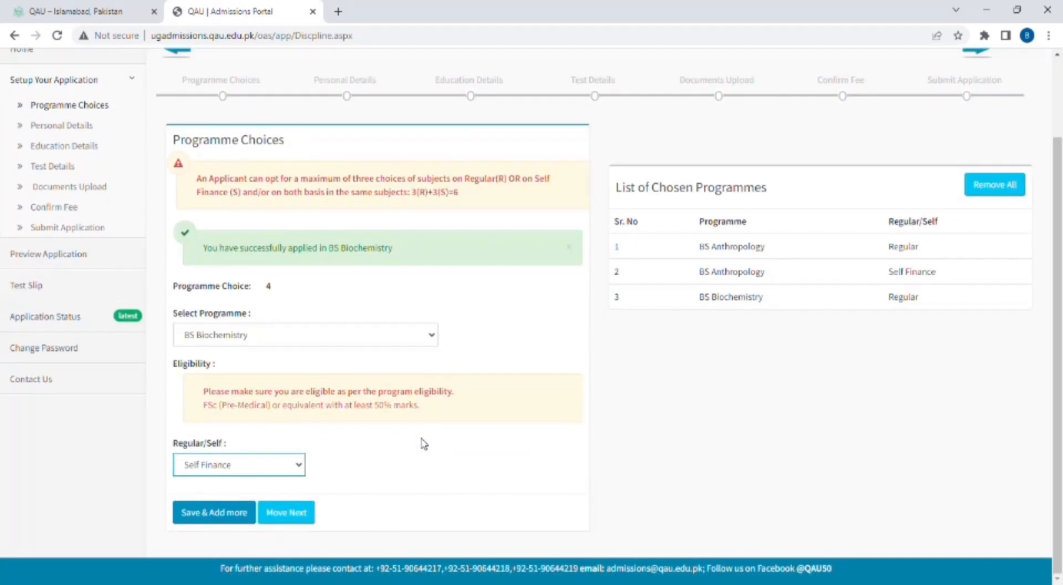
pyautogui.click(221, 515)
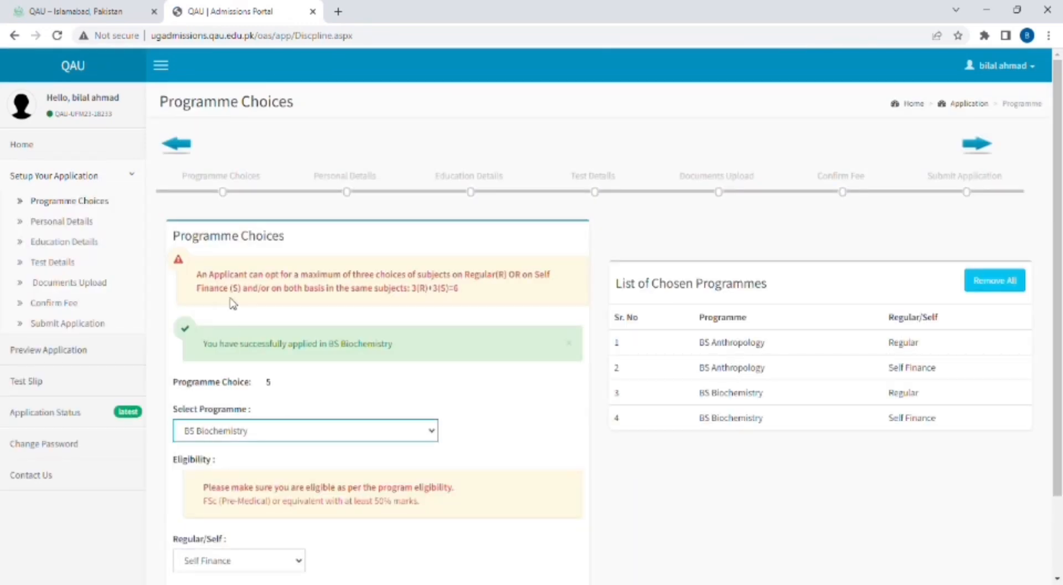
# - Add BS Botany on Regular basis as the fifth programme choice
pyautogui.press('Down')
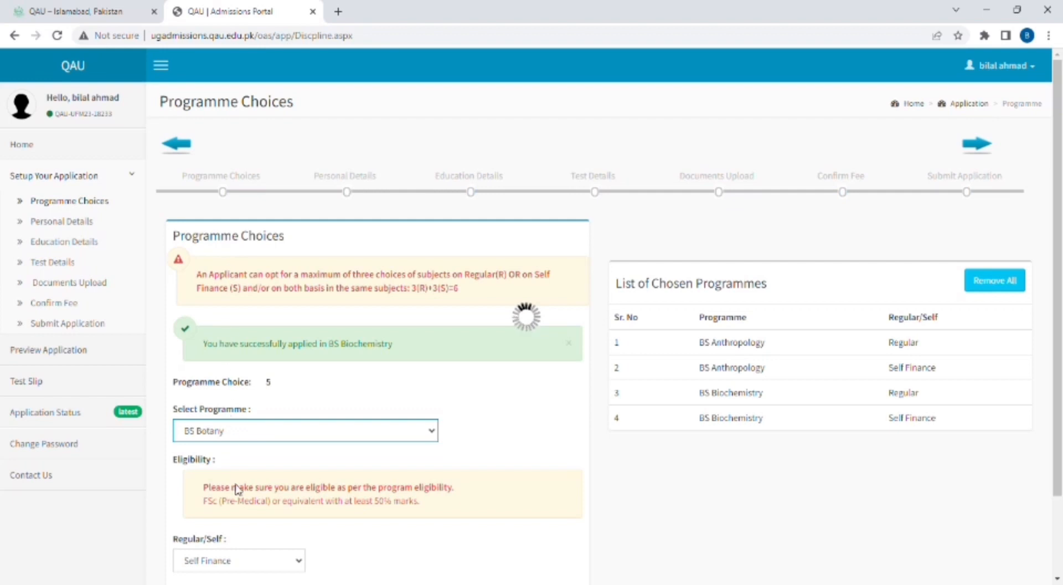
pyautogui.scroll(-1, 243, 490)
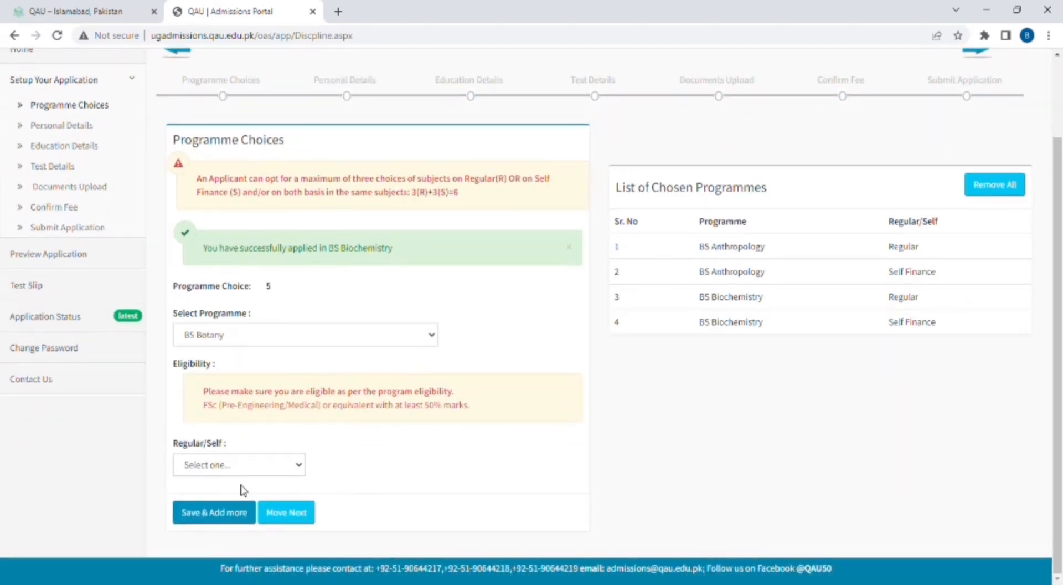
pyautogui.click(298, 465)
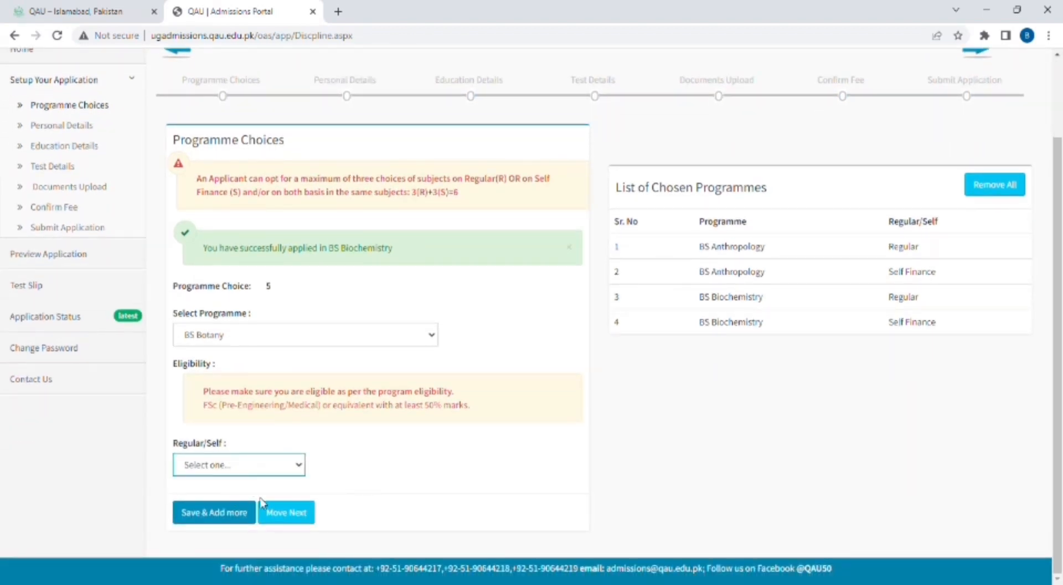
pyautogui.press('Down')
pyautogui.click(232, 520)
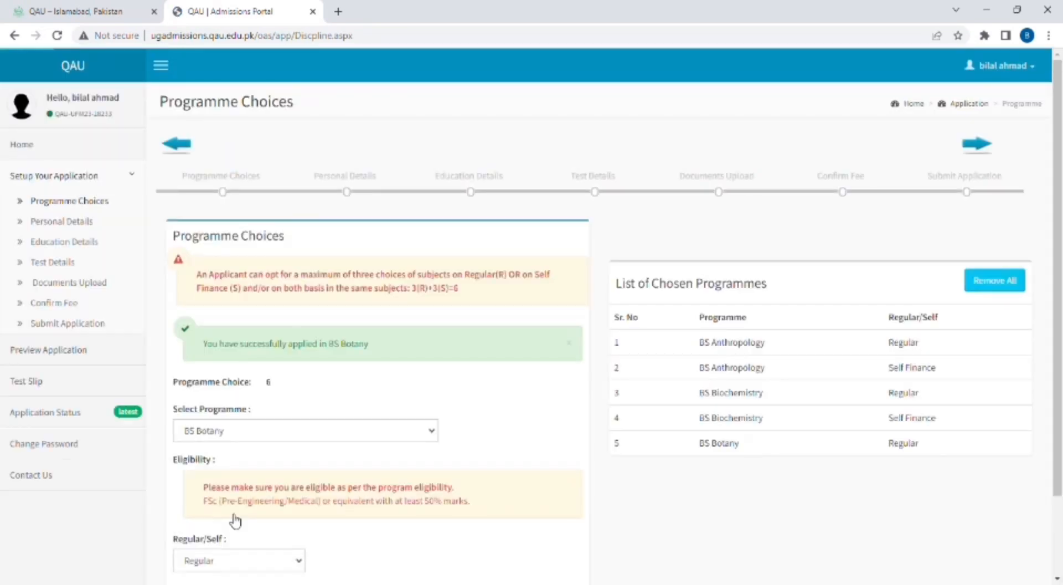
# - Try adding BS English on Self Finance basis, which is refused as exceeding the maximum
pyautogui.click(433, 439)
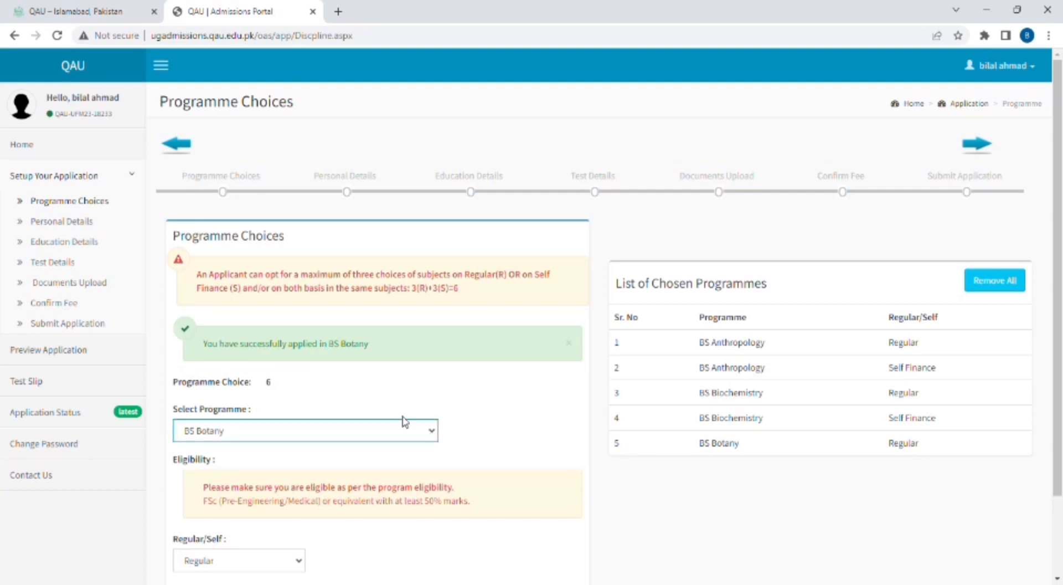
pyautogui.click(311, 339)
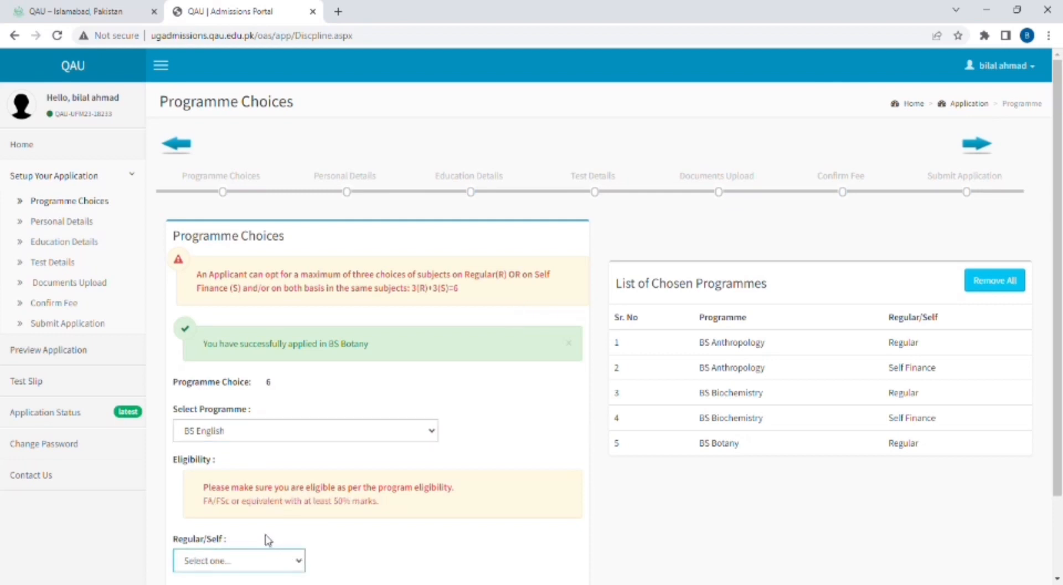
pyautogui.press('Down')
pyautogui.click(266, 537)
pyautogui.scroll(-2, 336, 571)
pyautogui.click(243, 513)
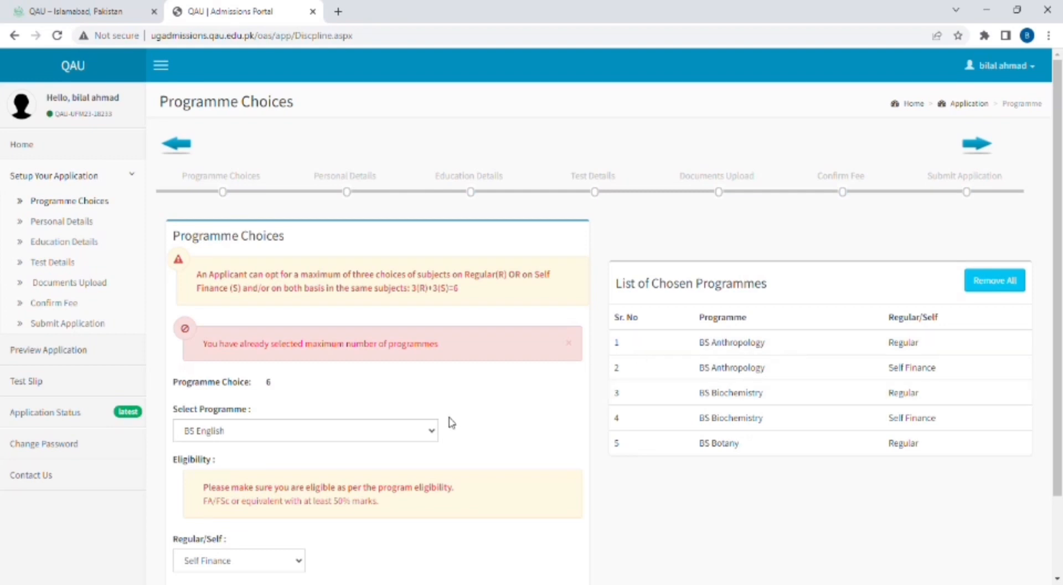
# - Pick BS Botany, set its basis to Self Finance and save it as the sixth choice
pyautogui.click(436, 434)
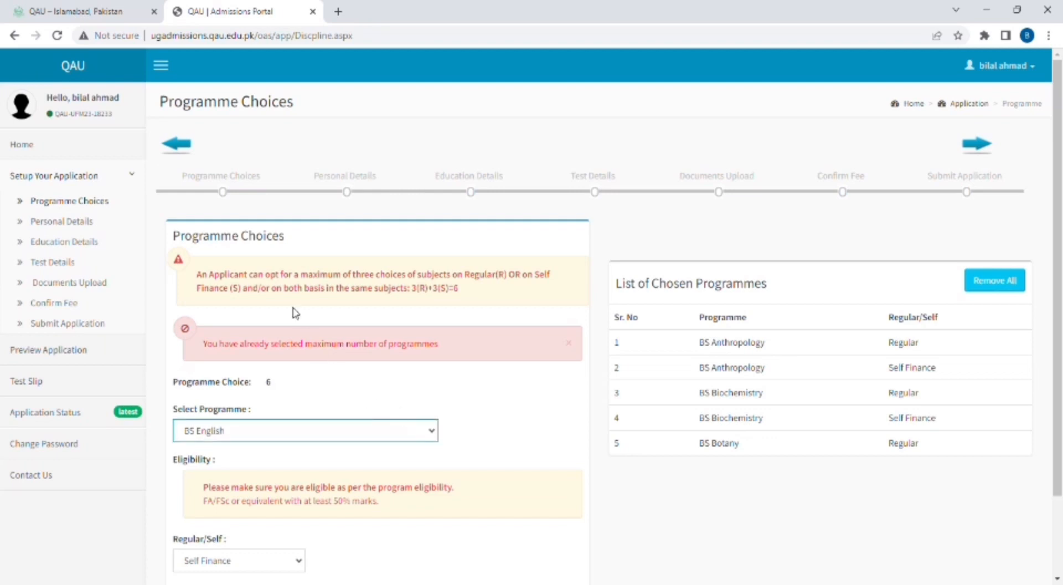
pyautogui.click(297, 251)
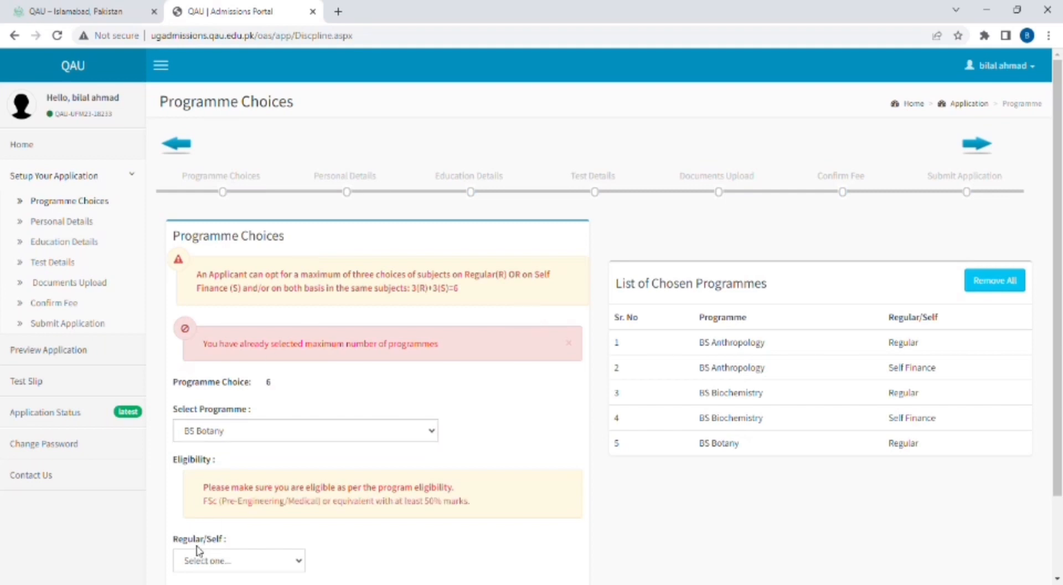
pyautogui.click(218, 553)
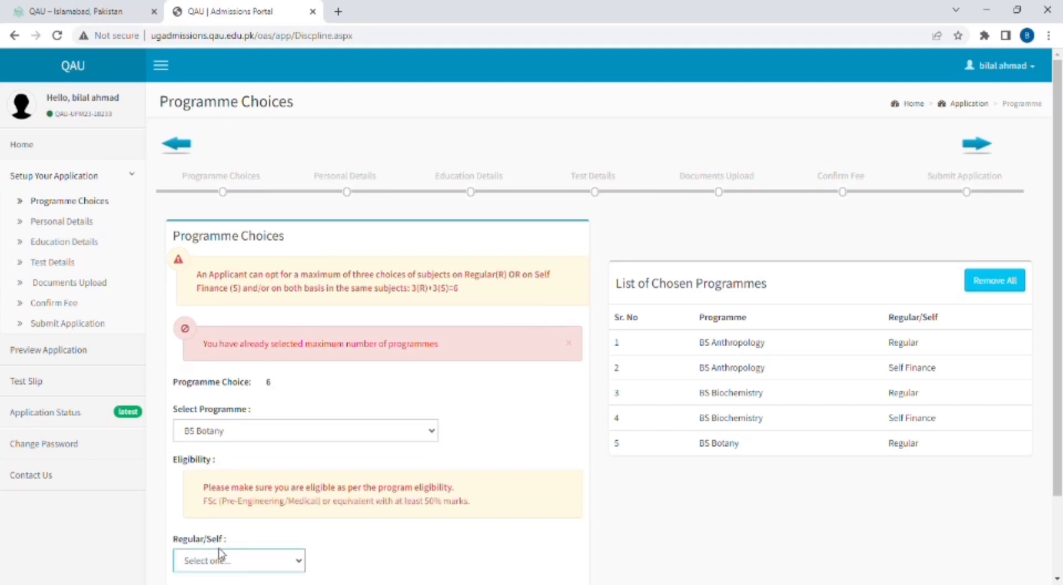
pyautogui.click(220, 549)
pyautogui.scroll(-2, 220, 549)
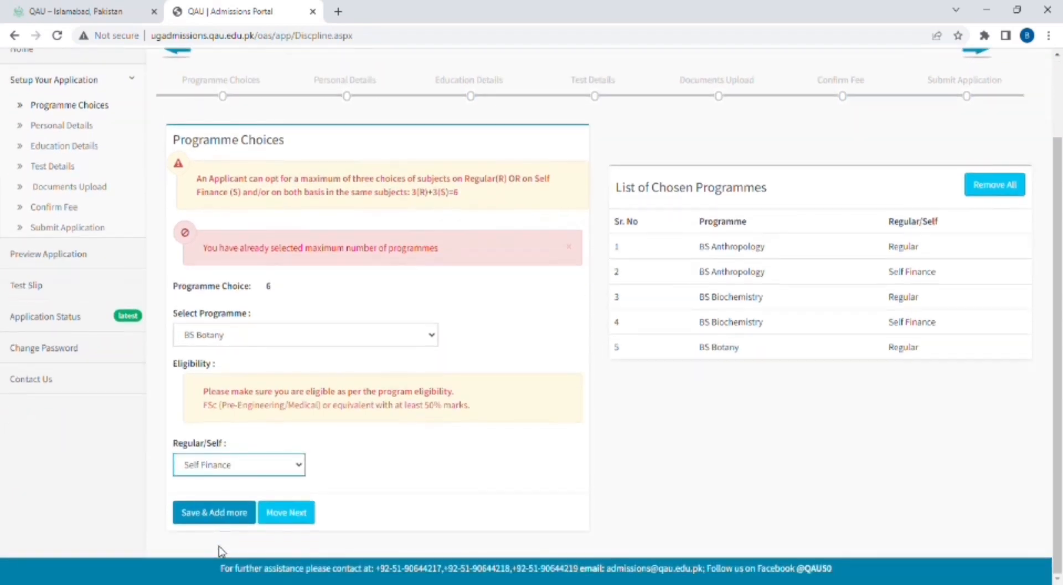
pyautogui.click(224, 515)
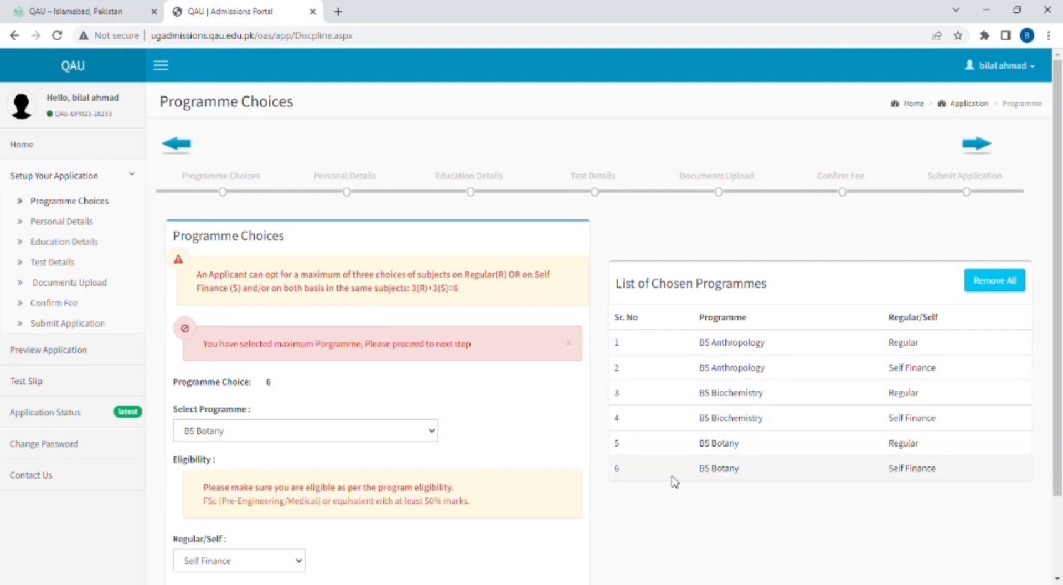
pyautogui.scroll(-3, 675, 482)
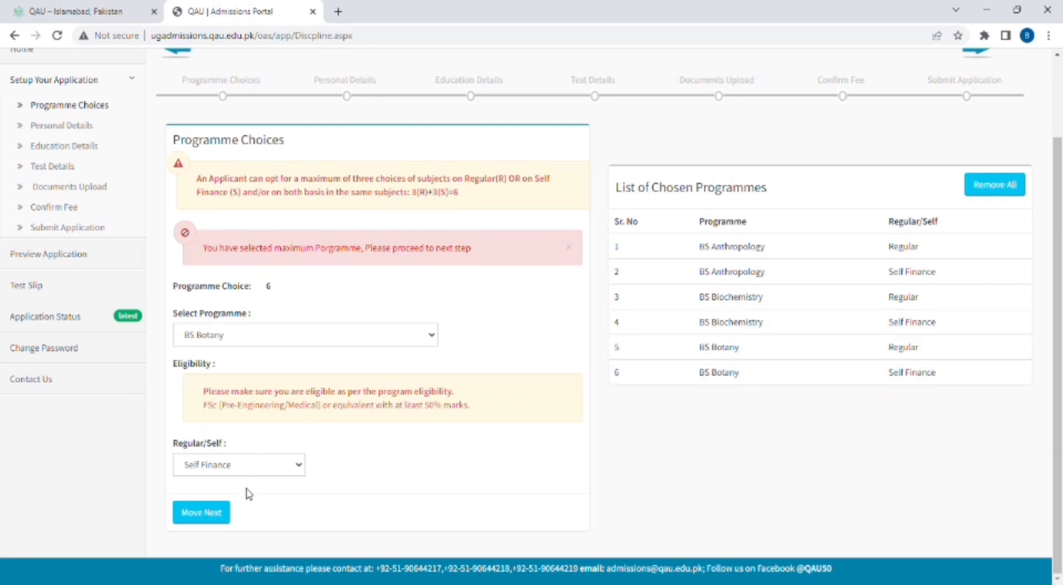
# - Continue to the Personal Details page and scroll down through the form
pyautogui.click(222, 513)
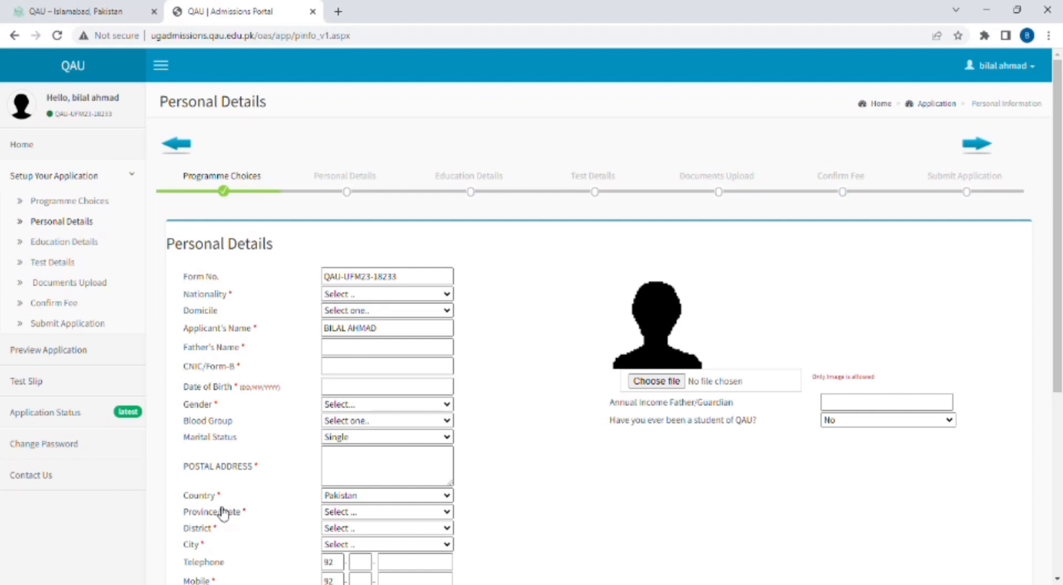
pyautogui.scroll(-3, 224, 513)
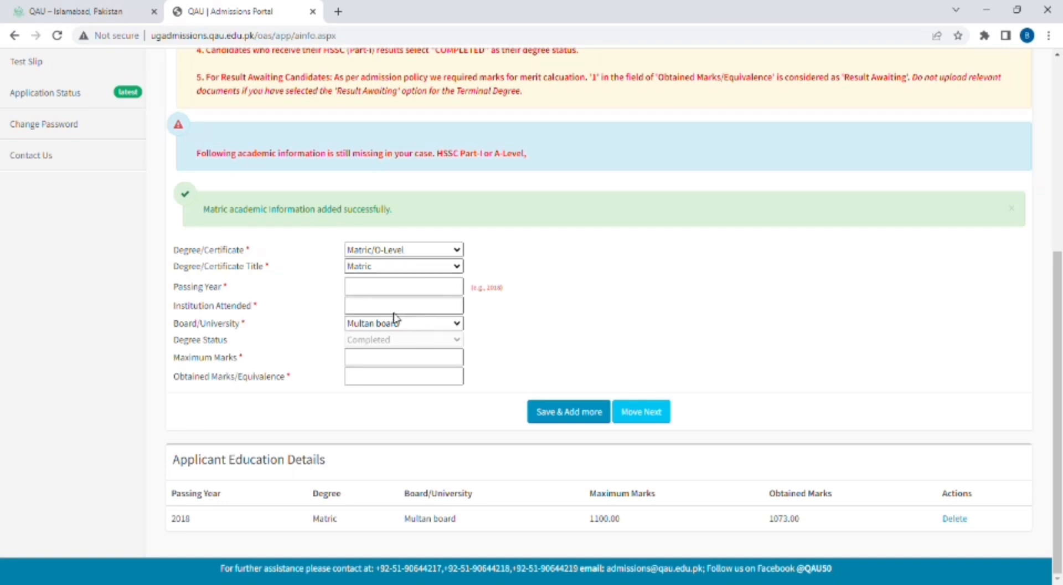
# - Set the degree to HSSC Part-I with its certificate title and passing year 2021
pyautogui.click(435, 293)
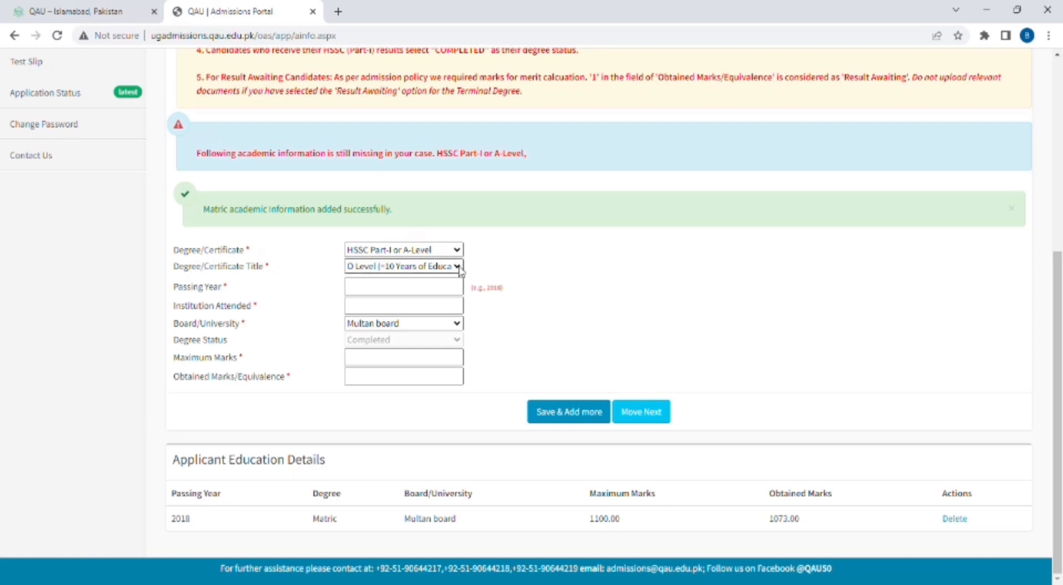
pyautogui.click(410, 279)
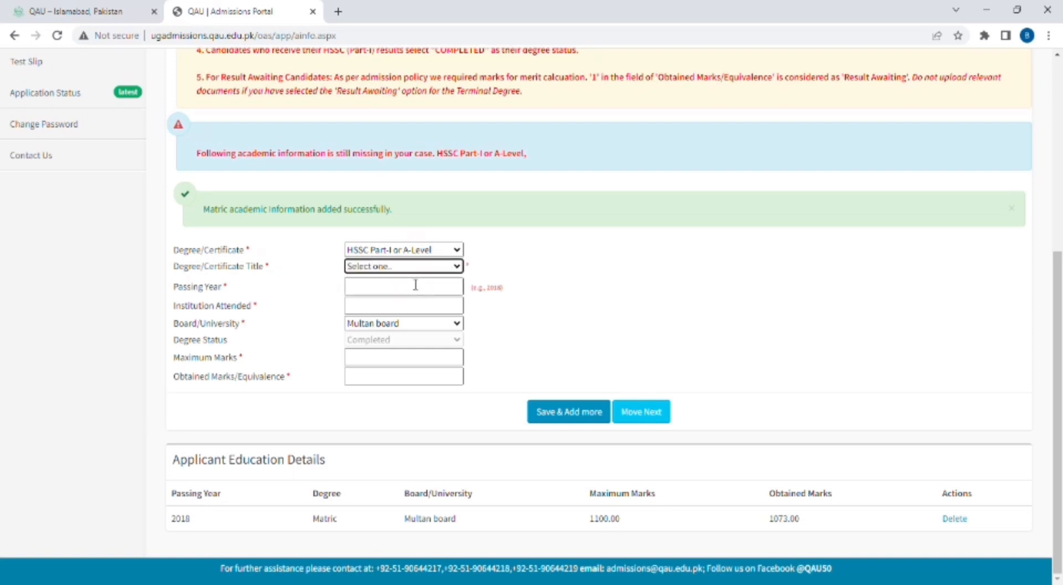
pyautogui.click(376, 292)
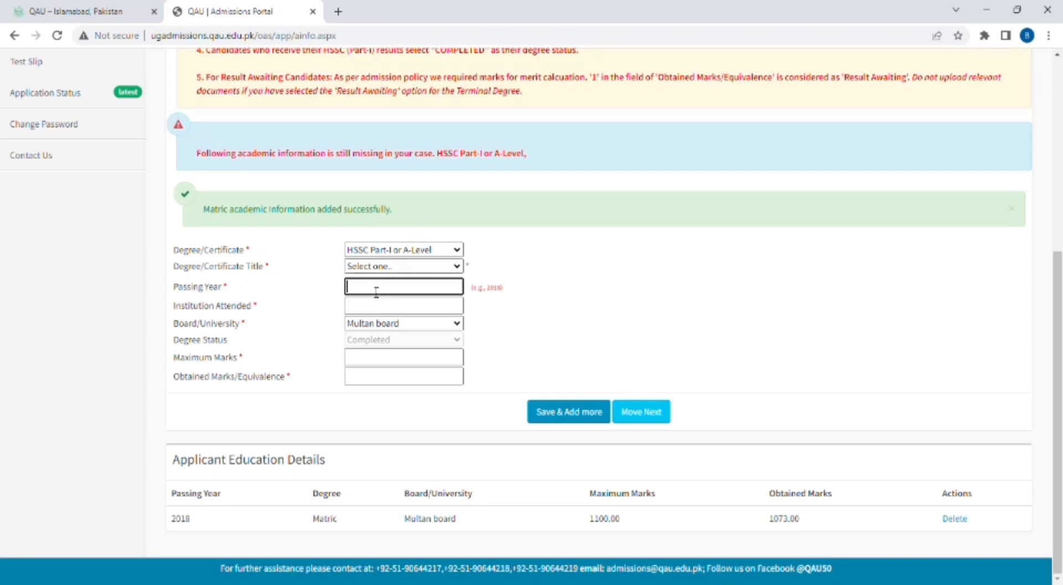
pyautogui.write('2021')
# - Enter institution 'admire college', maximum marks 1100 and obtained marks 900
pyautogui.click(374, 314)
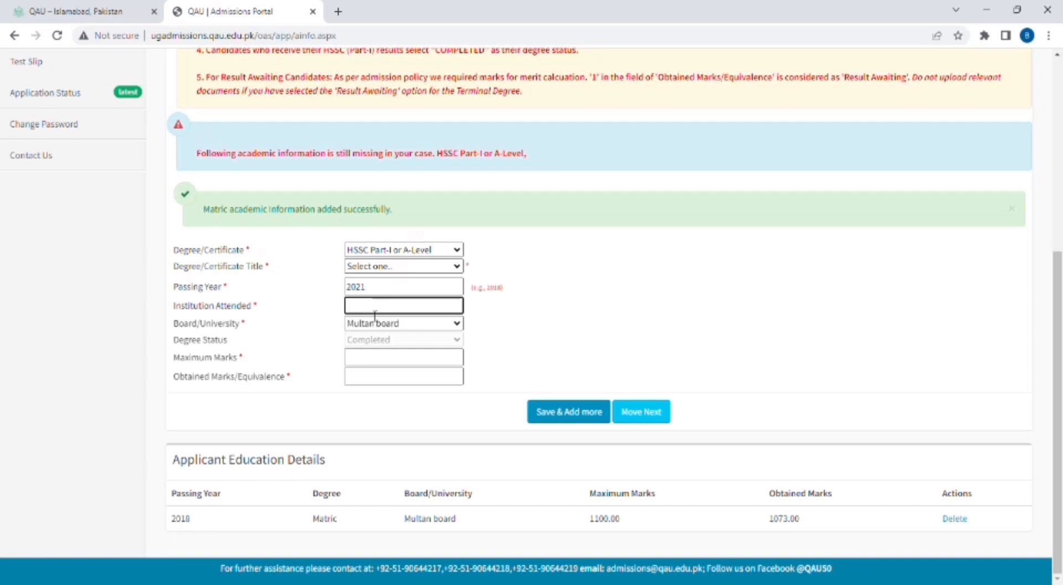
pyautogui.write('admire collrege')
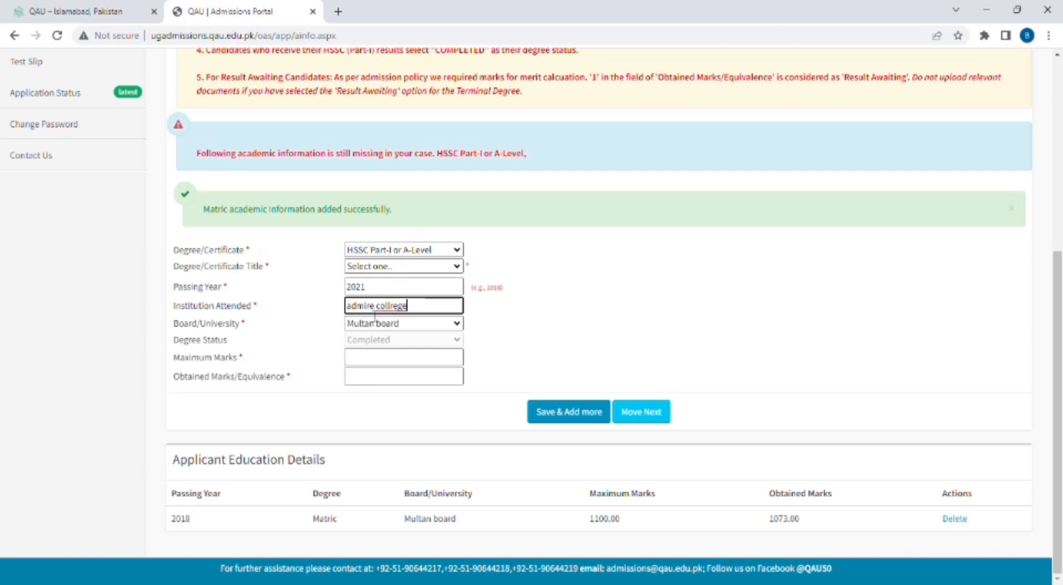
pyautogui.press('BackSpace')
pyautogui.press('BackSpace')
pyautogui.write('ege')
pyautogui.click(443, 346)
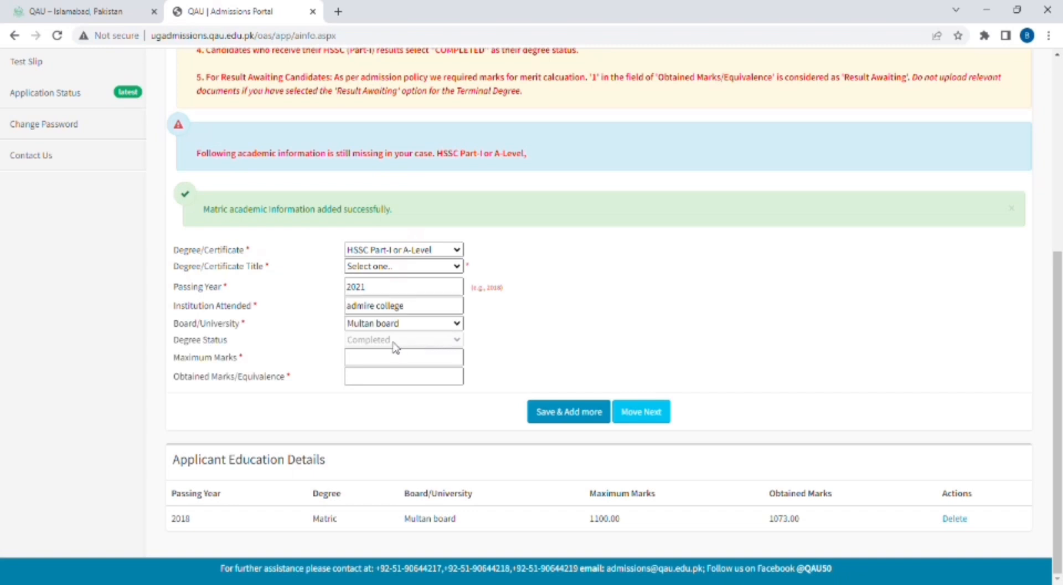
pyautogui.click(408, 364)
pyautogui.click(408, 365)
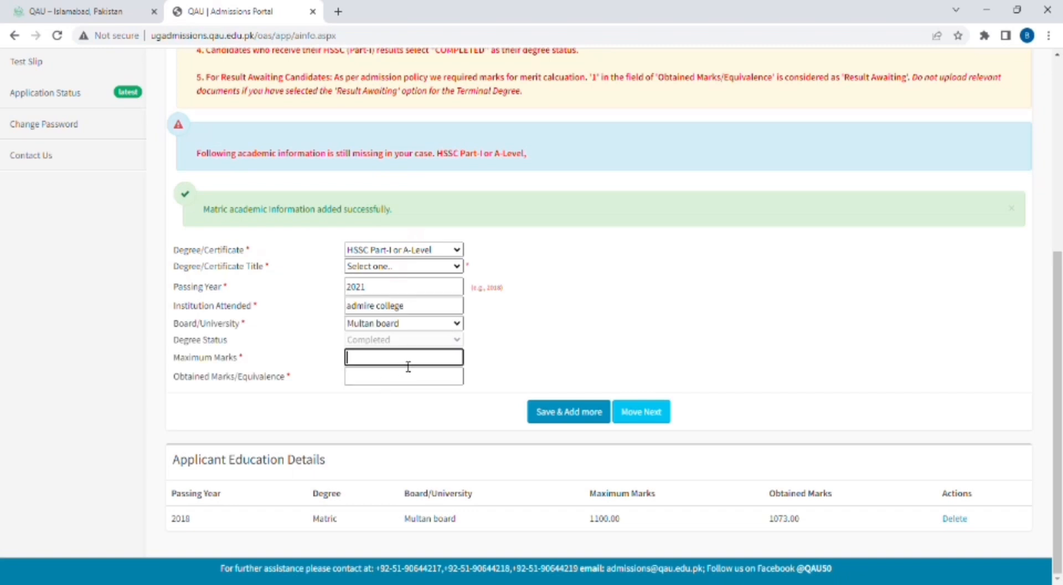
pyautogui.write('1100')
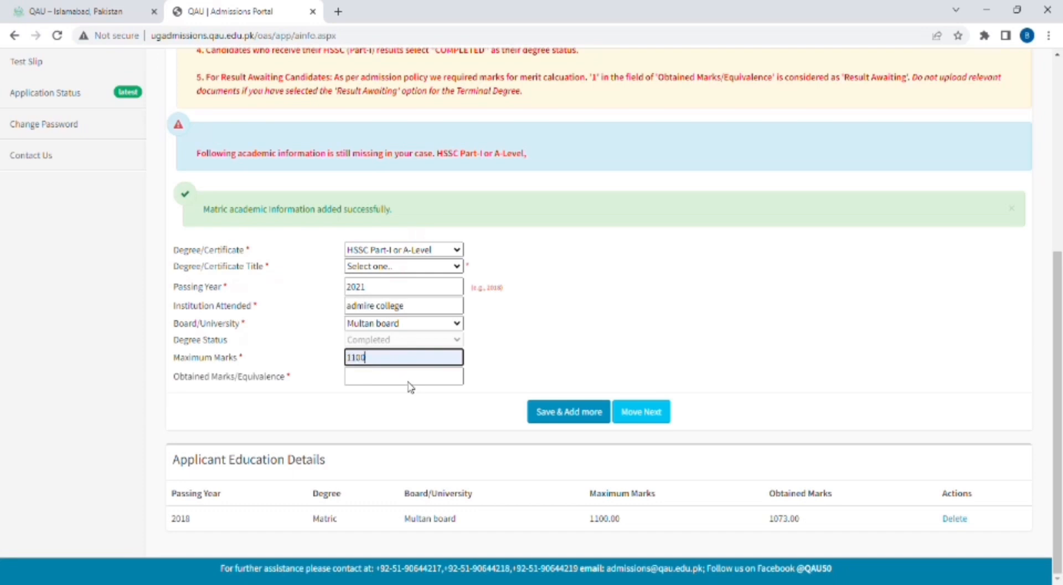
pyautogui.click(391, 382)
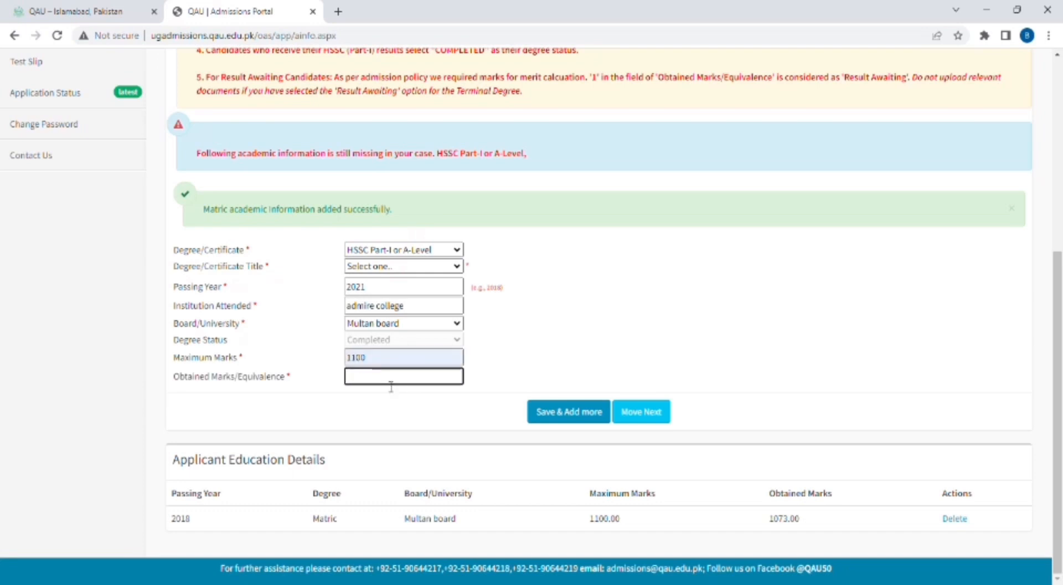
pyautogui.write('900')
# - Save the HSSC Part-I record, then skip Test Details to reach Documents Upload
pyautogui.click(547, 420)
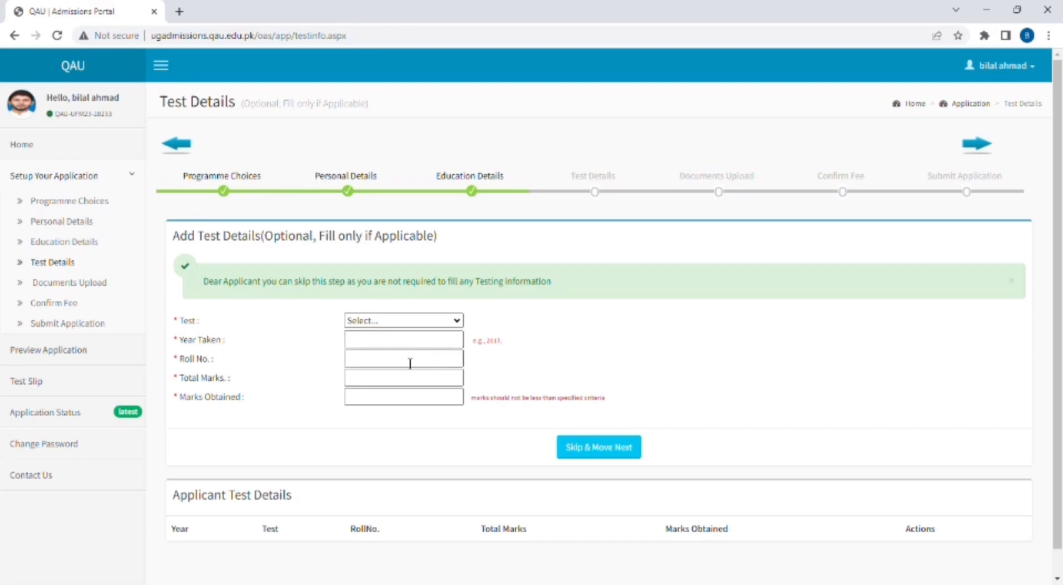
pyautogui.click(605, 454)
pyautogui.scroll(-4, 607, 456)
pyautogui.scroll(-1, 607, 456)
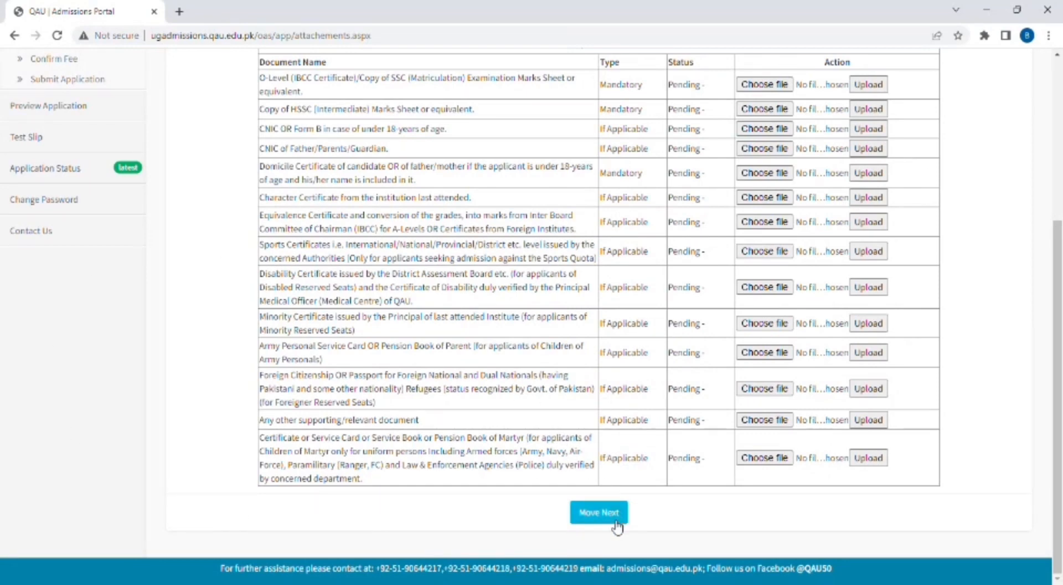
pyautogui.click(599, 513)
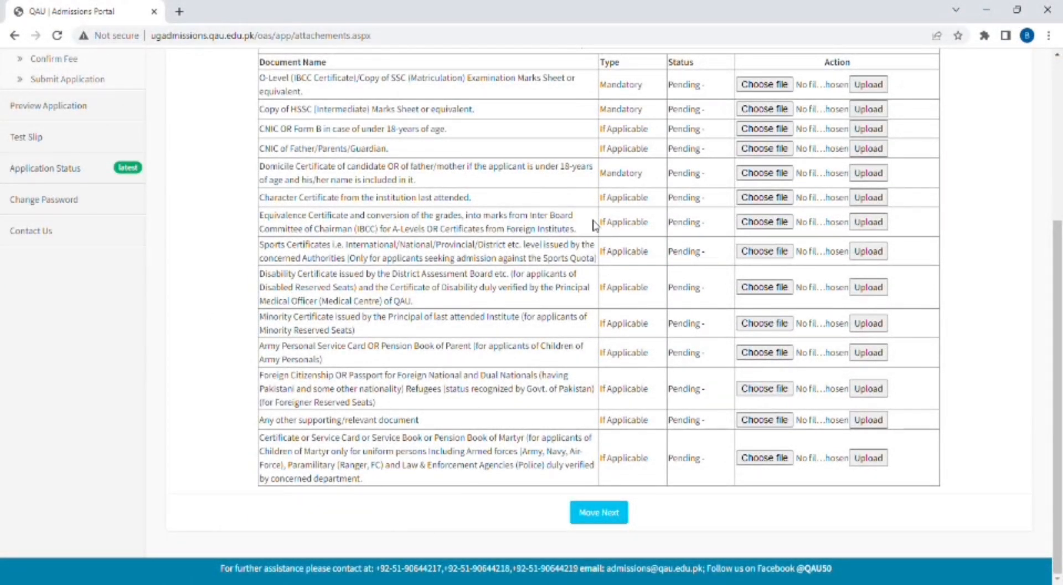
pyautogui.scroll(3, 646, 369)
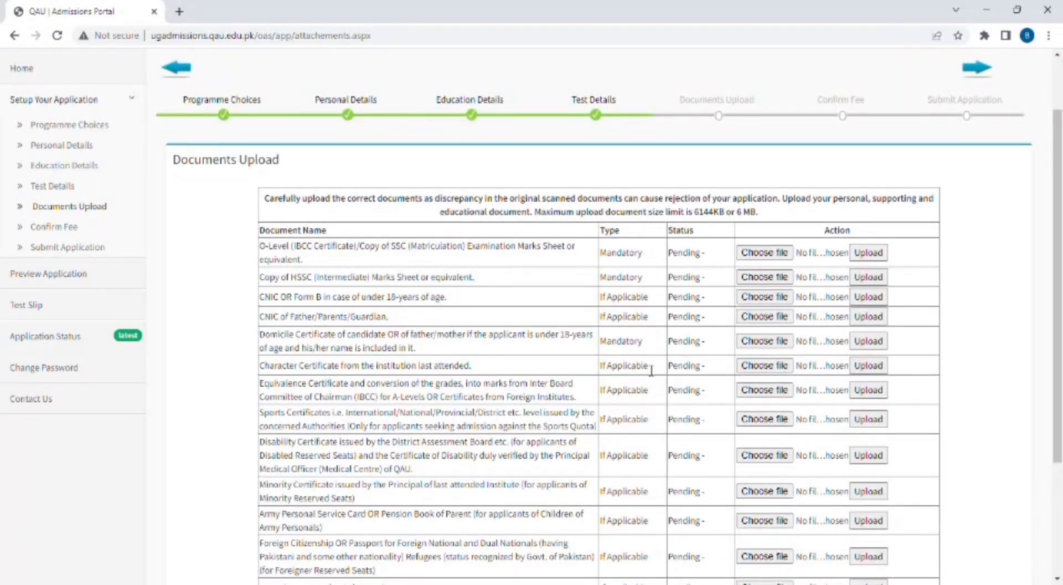
pyautogui.scroll(-3, 652, 370)
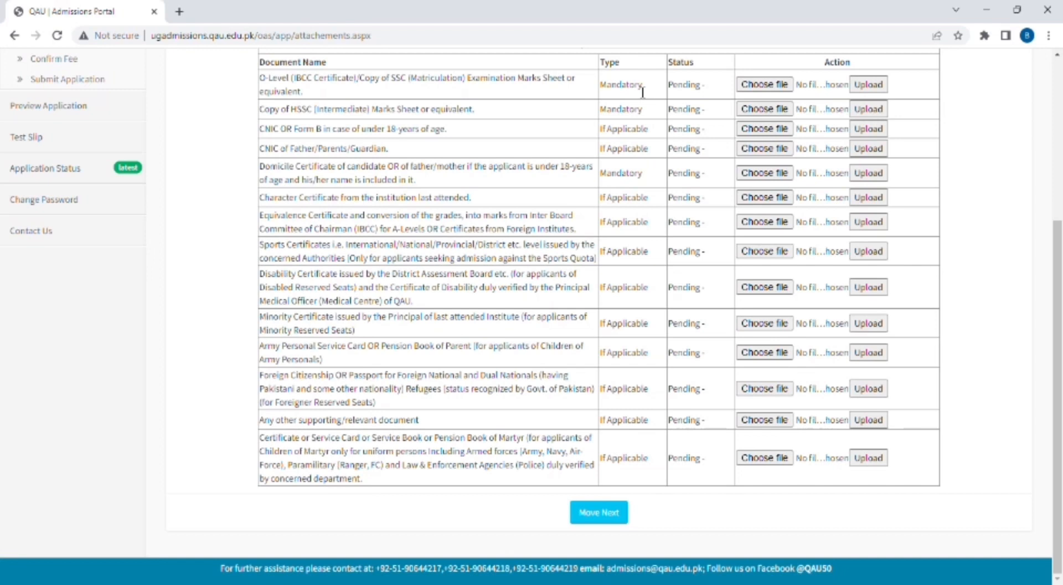
# - Proceed to Confirm Fee and open the HBL fee challan in a new tab
pyautogui.click(596, 514)
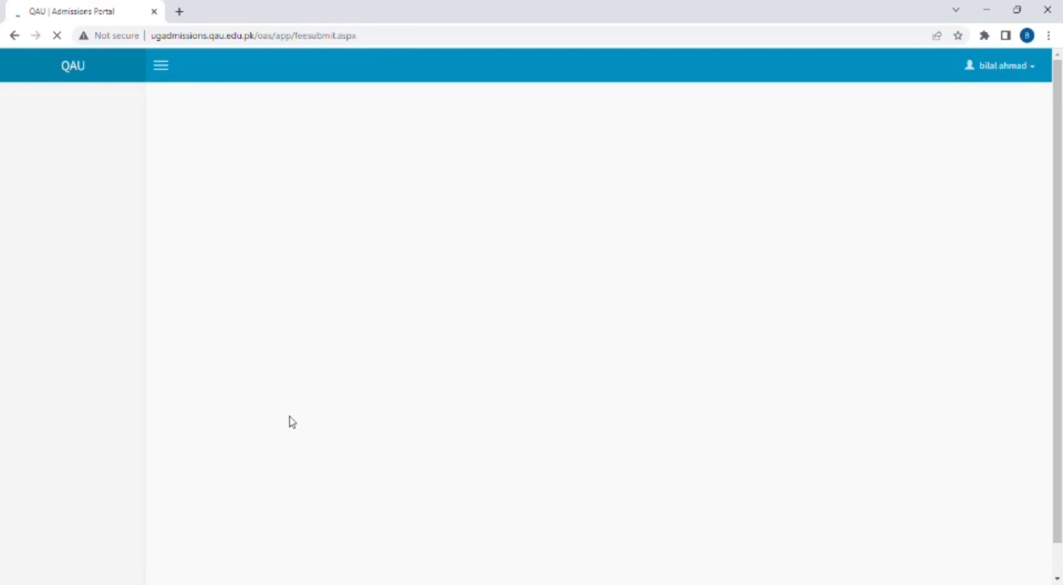
pyautogui.scroll(-2, 292, 422)
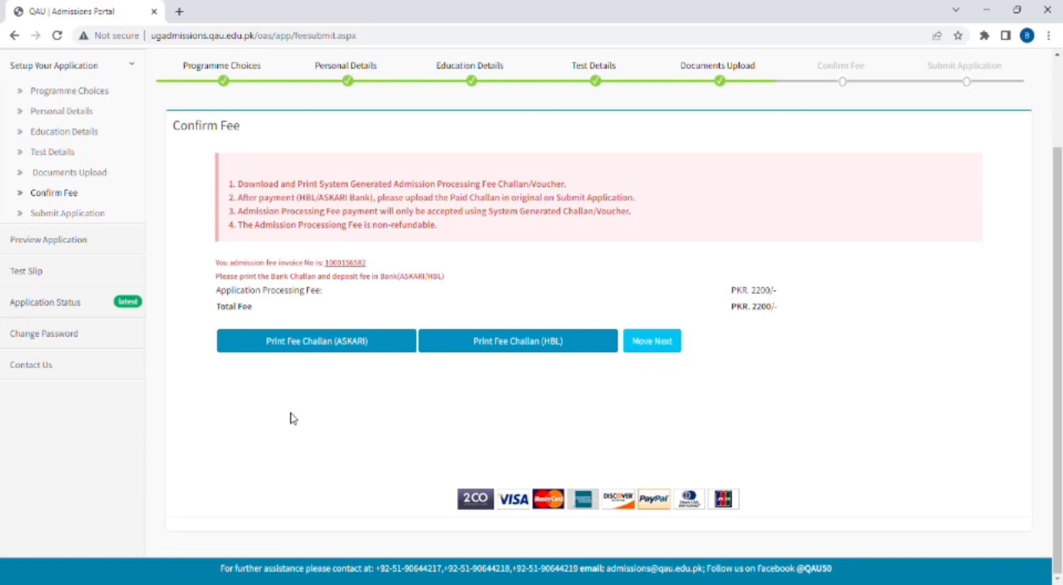
pyautogui.click(517, 343)
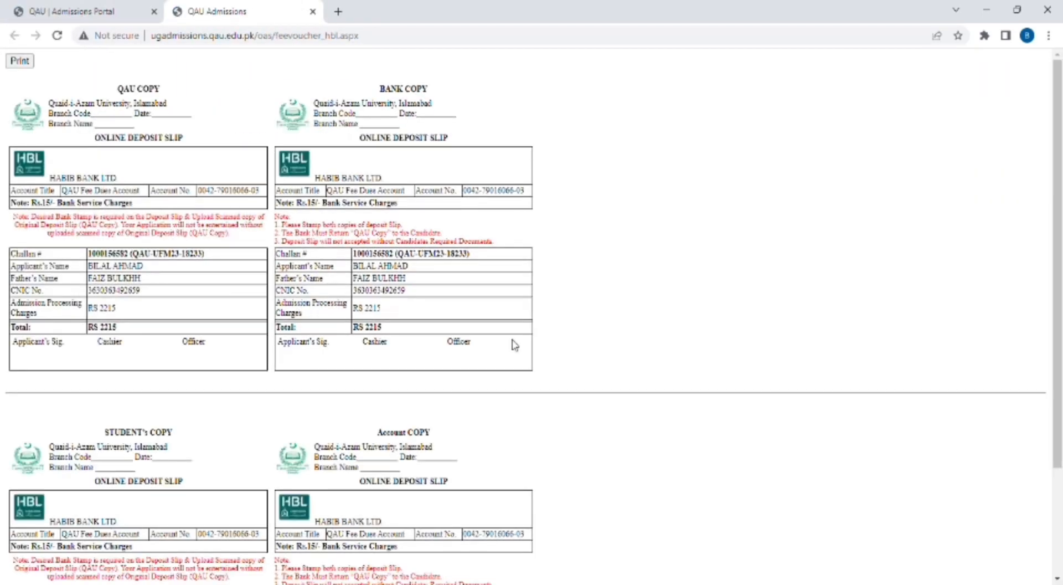
# - Review the HBL deposit slip's QAU, Bank, Student's and Account copies, each totalling Rs 2215
pyautogui.scroll(-2, 515, 345)
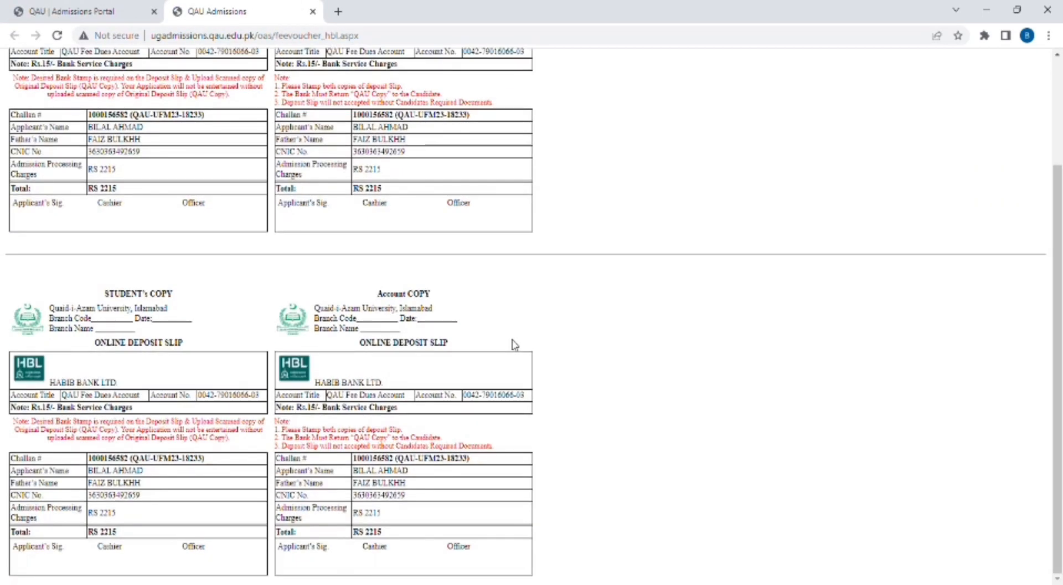
pyautogui.scroll(3, 515, 344)
pyautogui.scroll(-3, 515, 345)
pyautogui.scroll(3, 515, 344)
pyautogui.scroll(-3, 515, 345)
pyautogui.scroll(3, 515, 344)
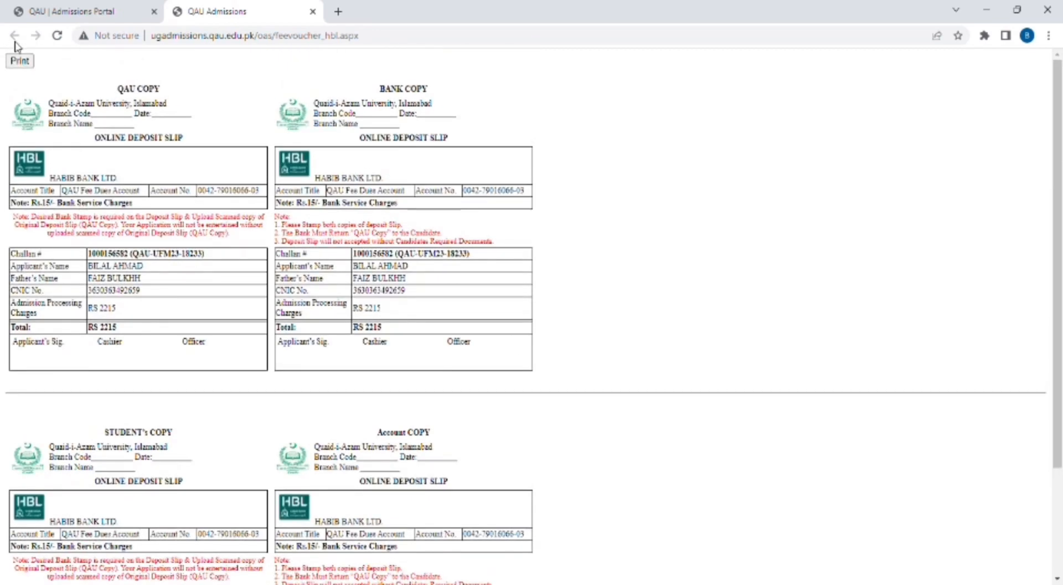
# - Print the HBL fee voucher and look over the slip again
pyautogui.click(21, 62)
pyautogui.scroll(-3, 422, 312)
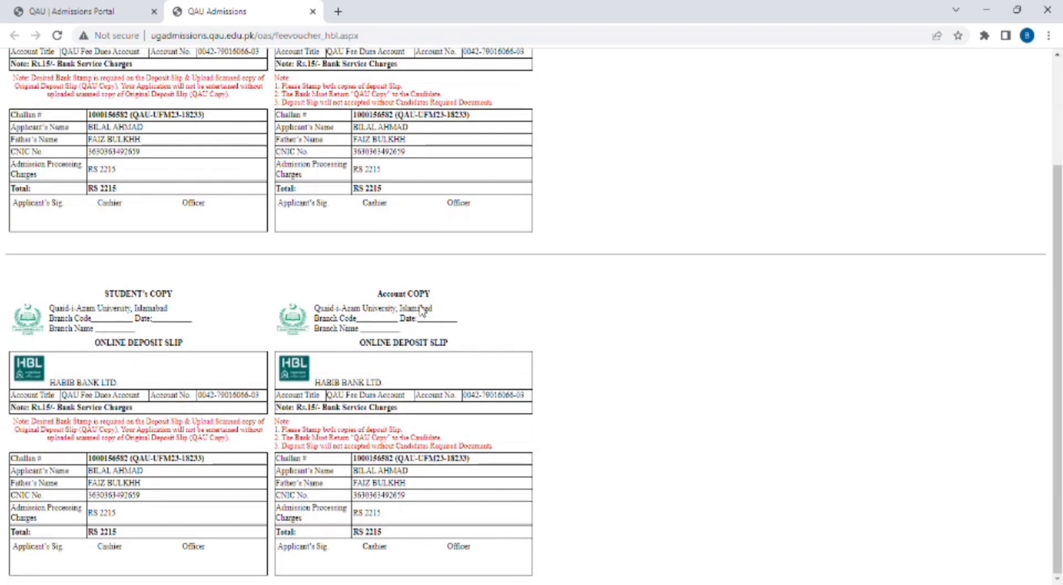
pyautogui.scroll(3, 422, 311)
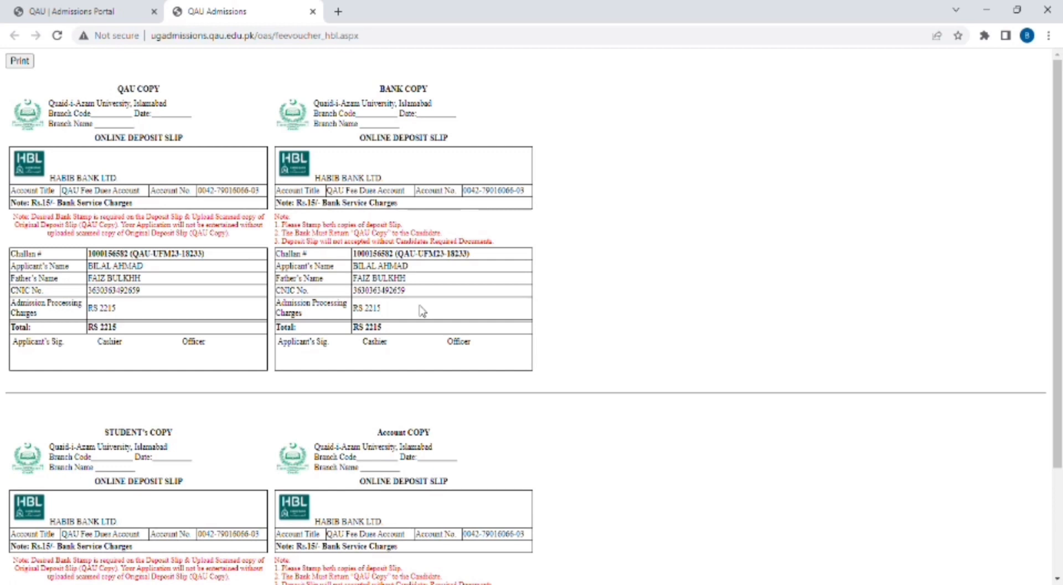
# - Close the fee voucher and submit the application, bringing up the final no-further-changes confirmation
pyautogui.hotkey('ctrl', 'w')
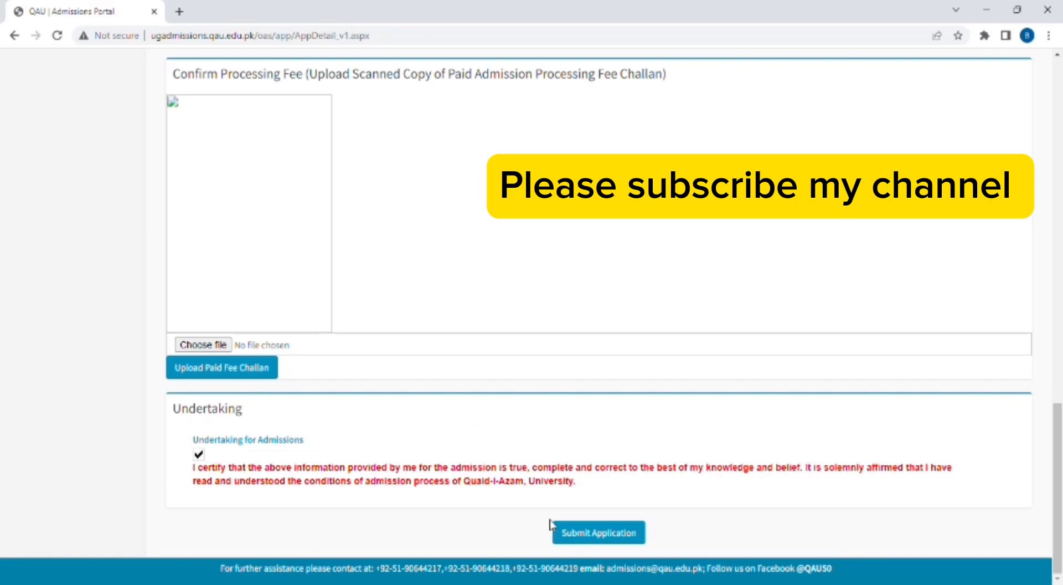
pyautogui.click(593, 545)
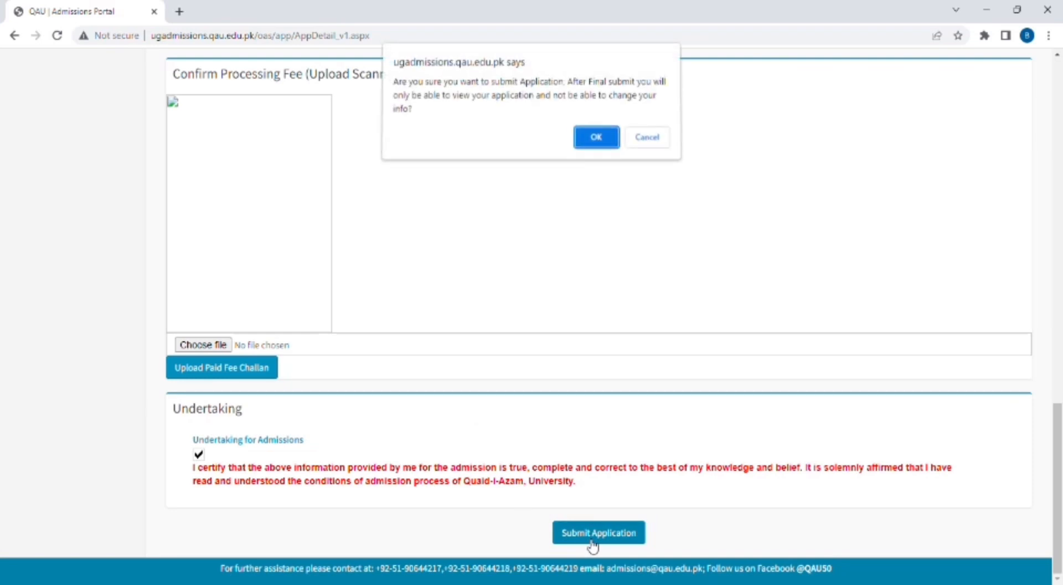